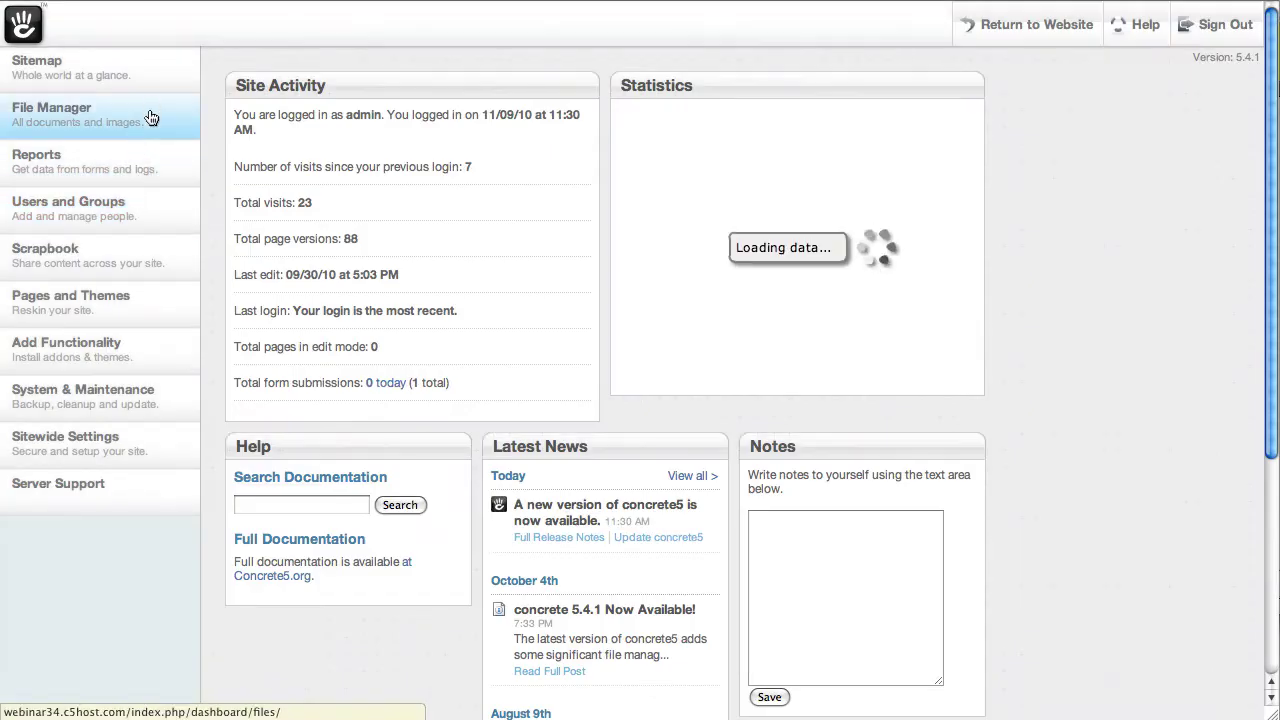
# Open the File Manager and look through the list of uploaded files.
pyautogui.click(149, 117)
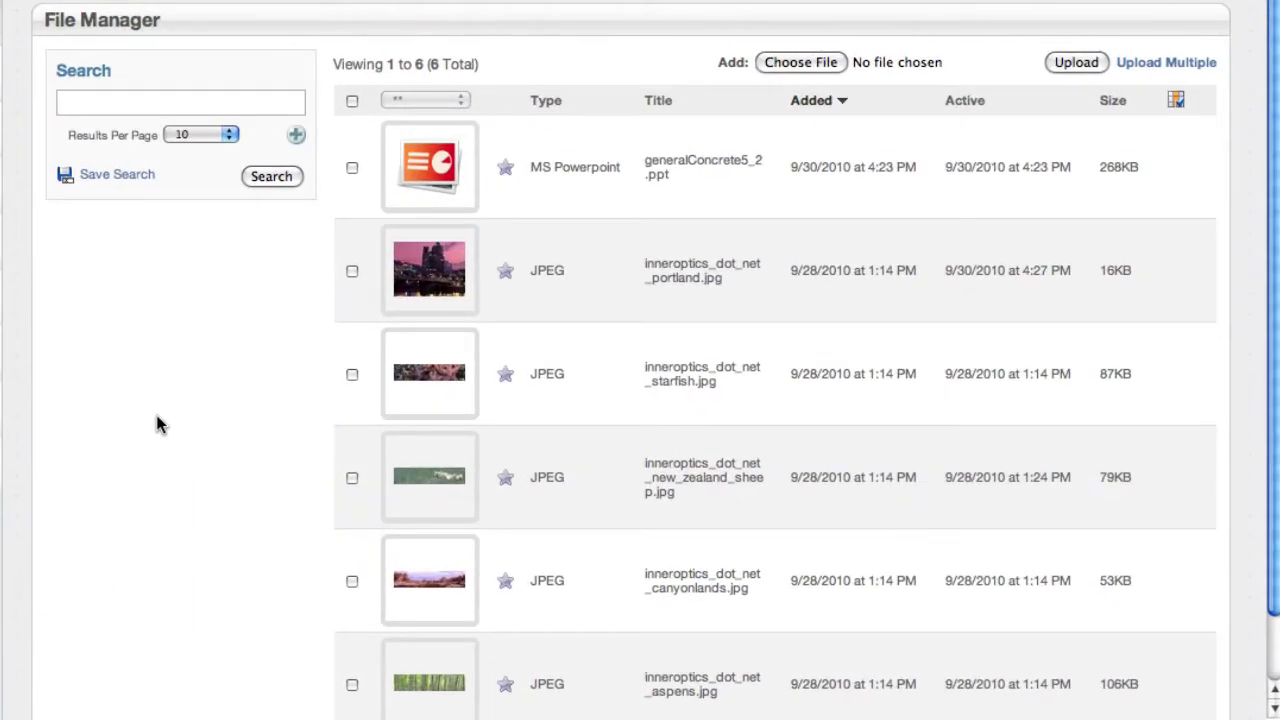
pyautogui.scroll(-2, 156, 418)
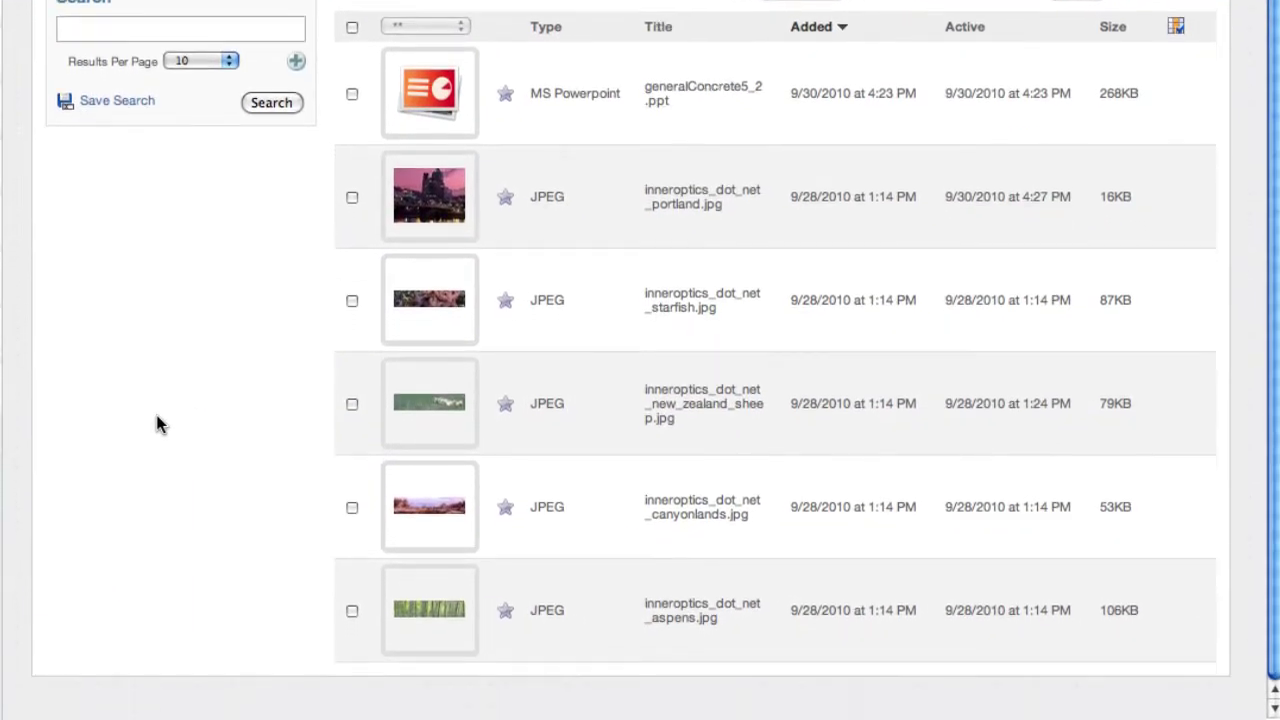
pyautogui.scroll(2, 156, 418)
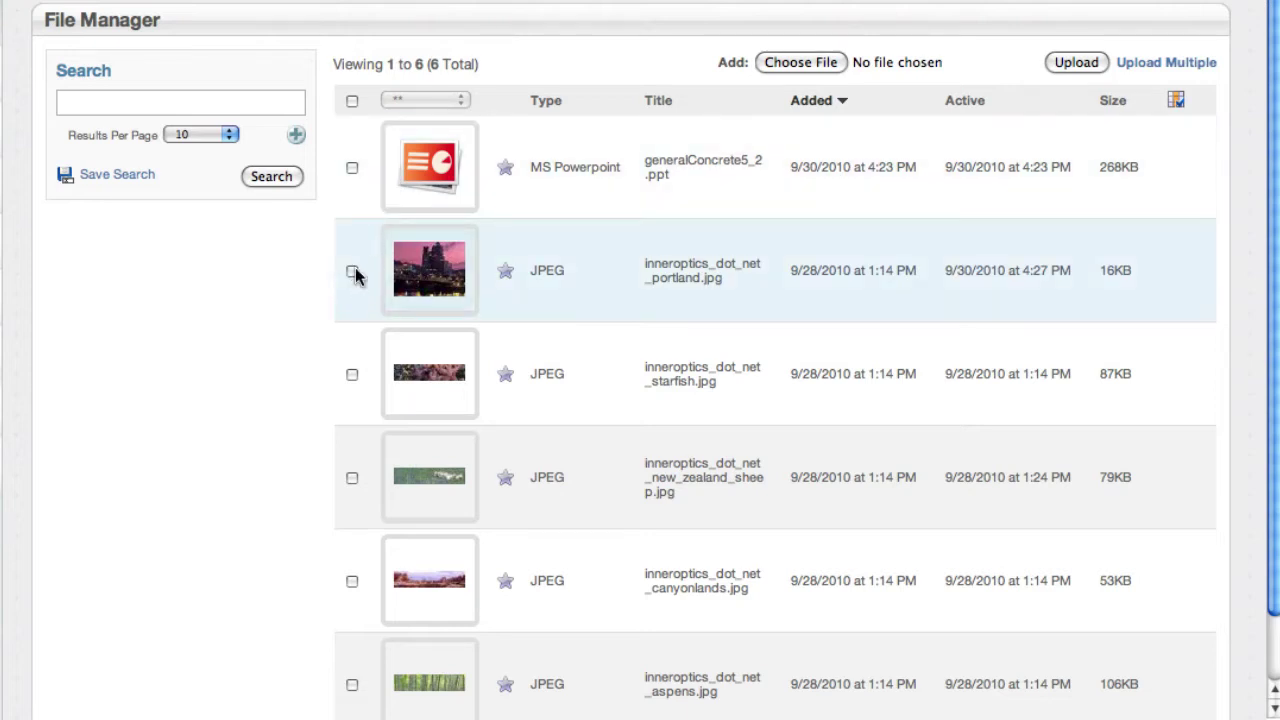
# Add the portland, starfish and canyonlands images to a new public file set named RedishPics.
pyautogui.click(352, 271)
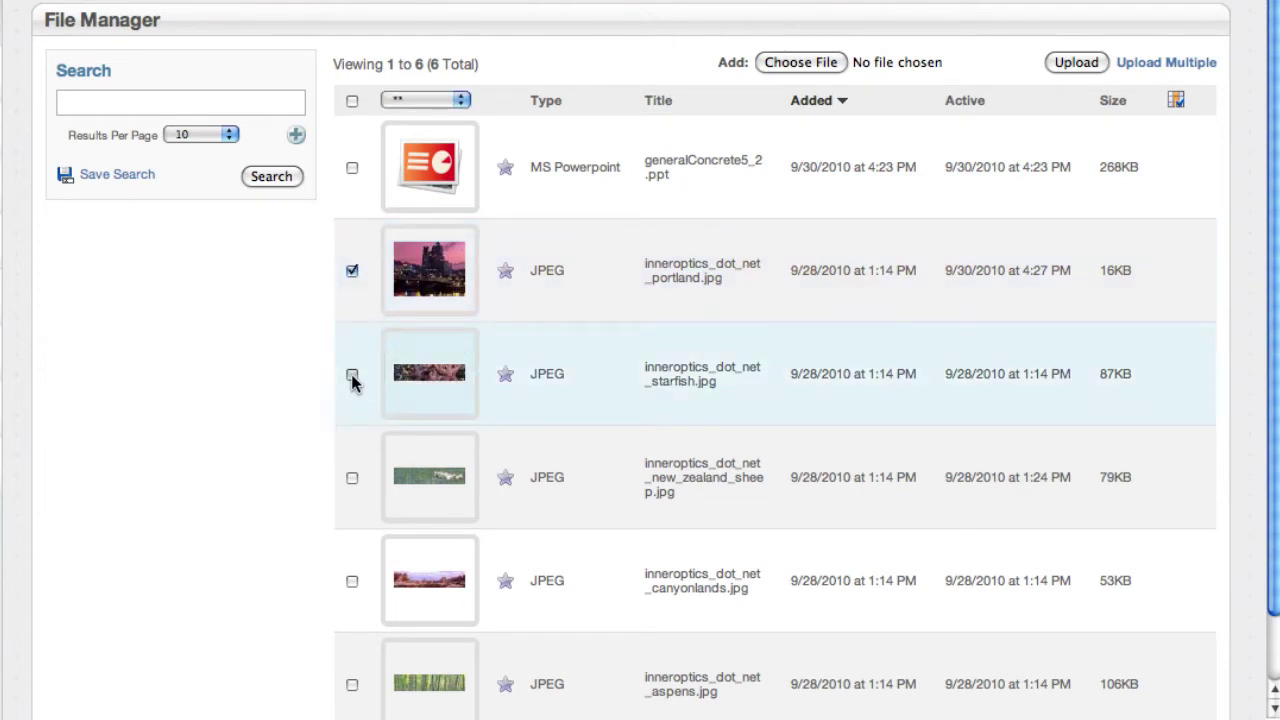
pyautogui.click(352, 374)
pyautogui.click(352, 581)
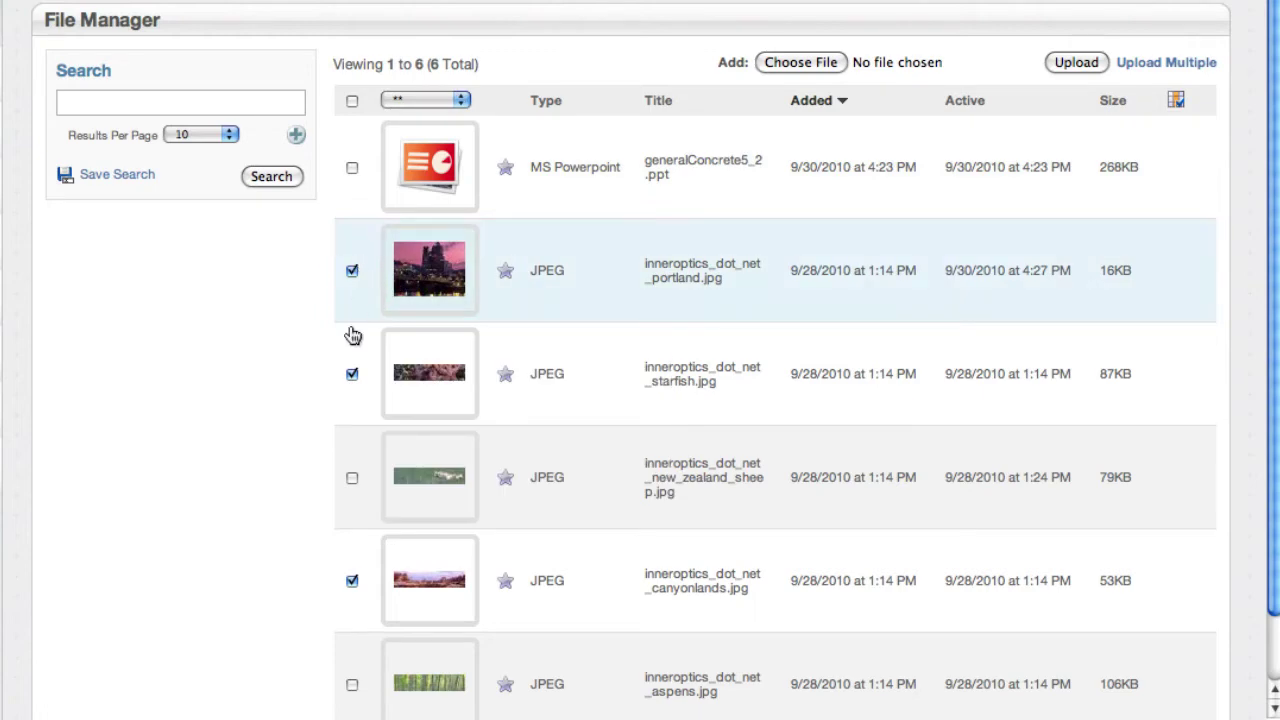
pyautogui.click(425, 100)
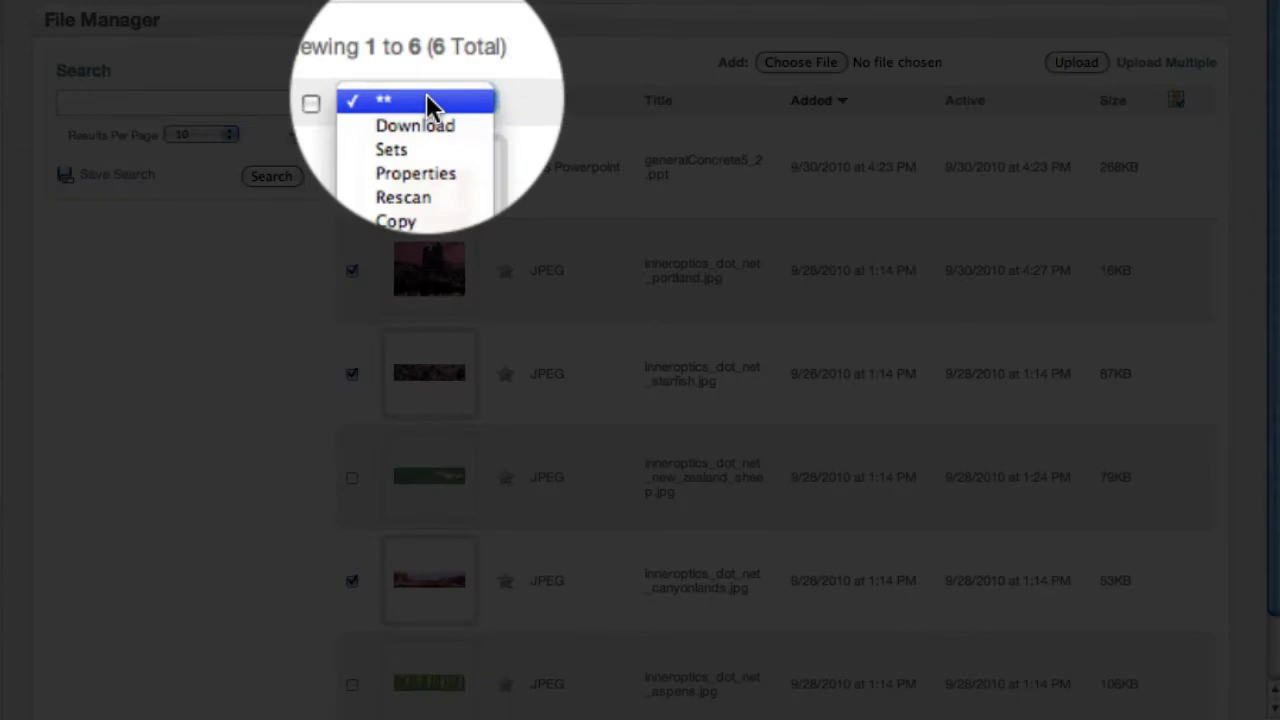
pyautogui.click(436, 131)
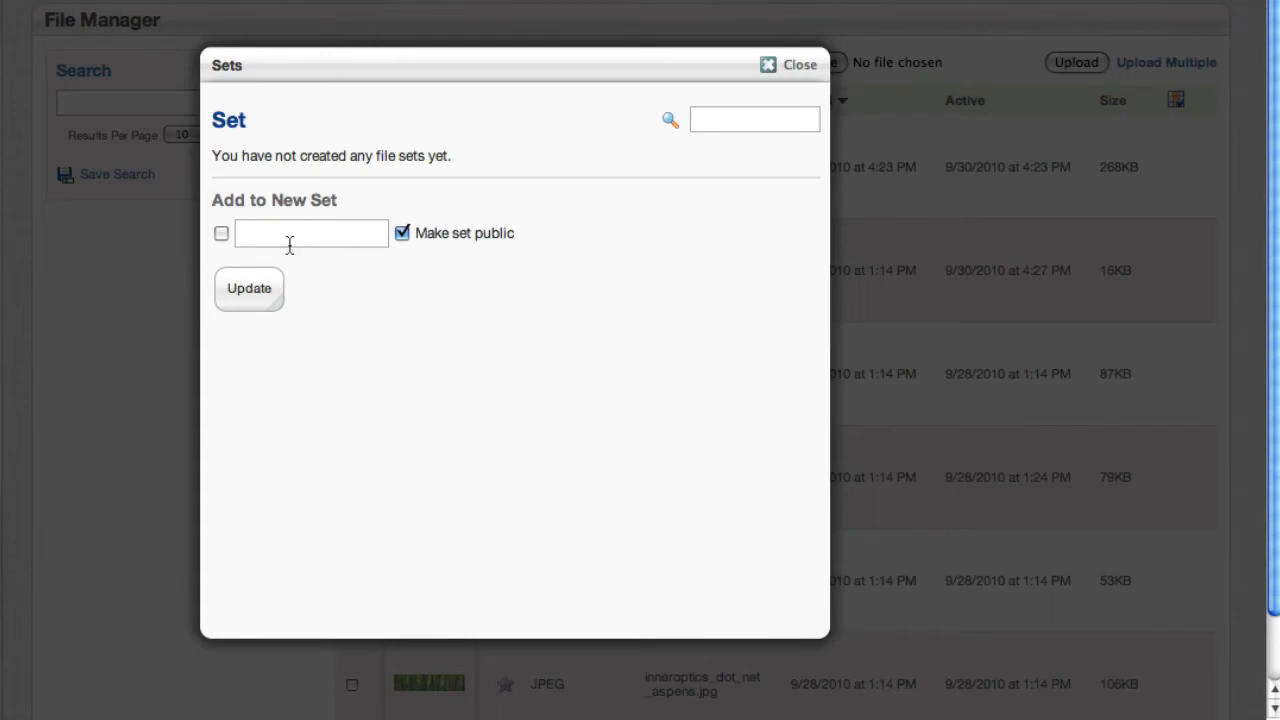
pyautogui.click(221, 234)
pyautogui.write('Redish')
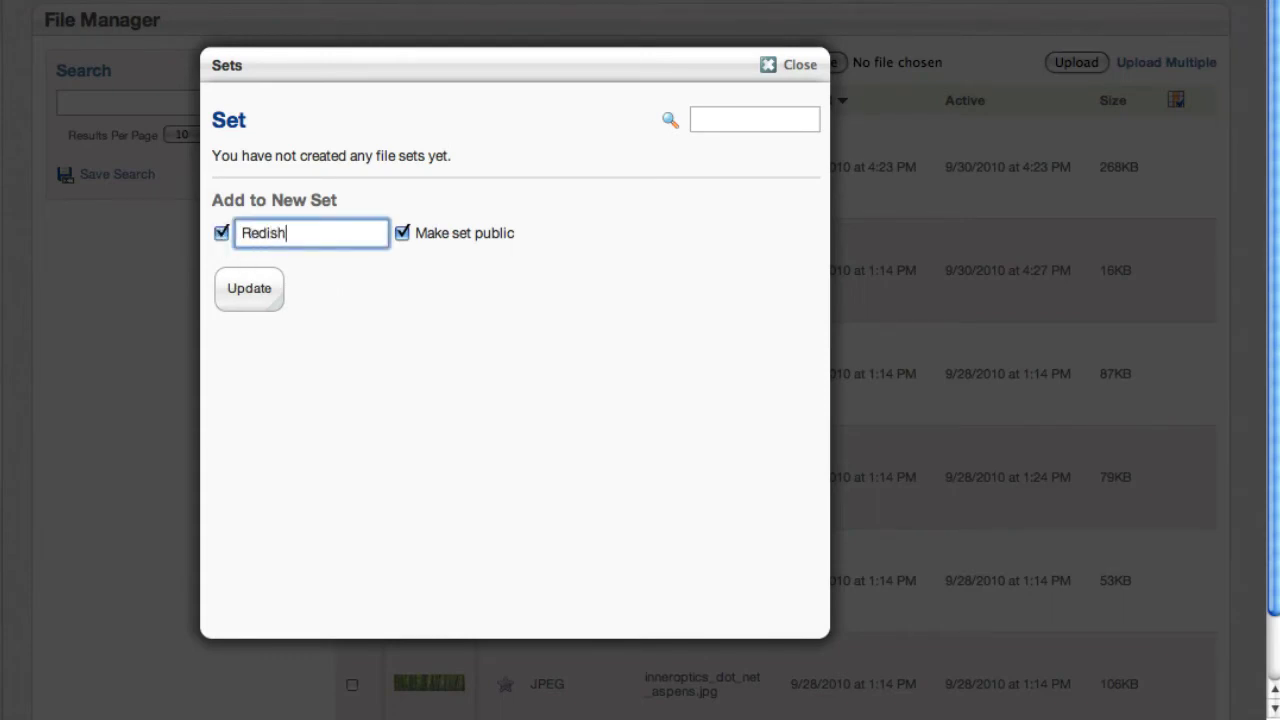
pyautogui.write('Pics')
pyautogui.click(260, 296)
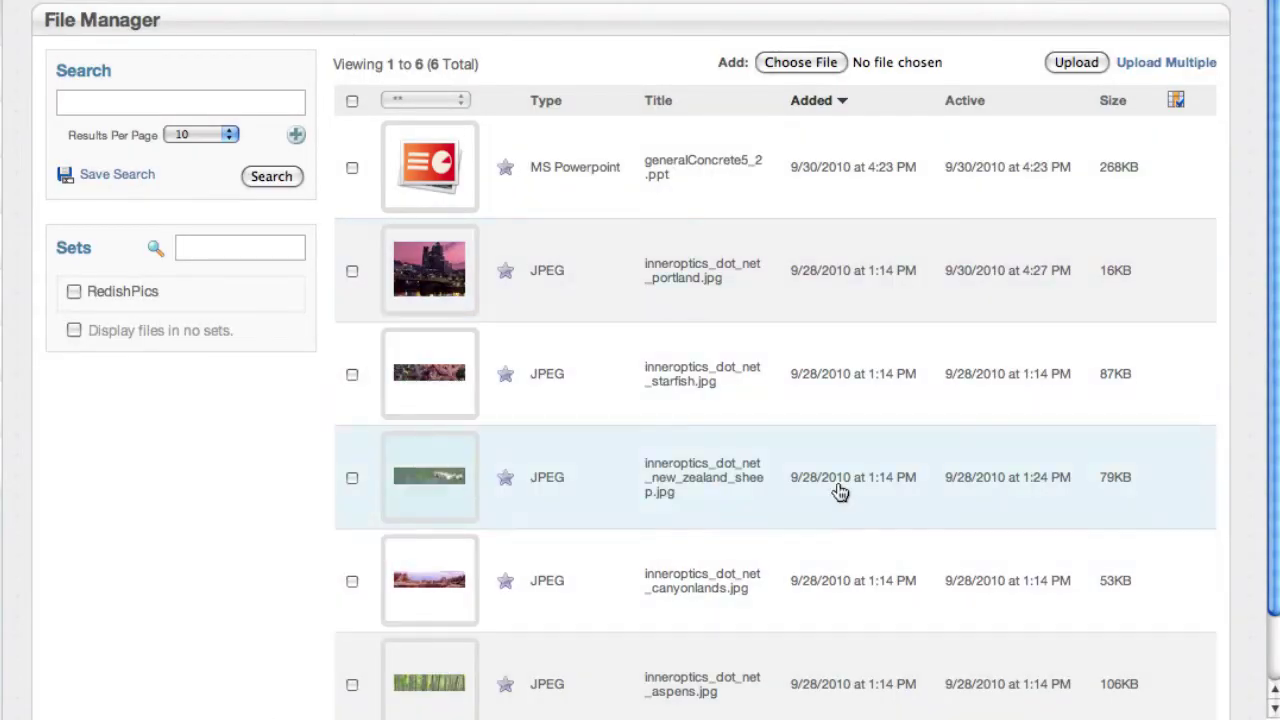
# Add the new_zealand_sheep and aspens images to a new public file set named GreenishPics.
pyautogui.click(352, 479)
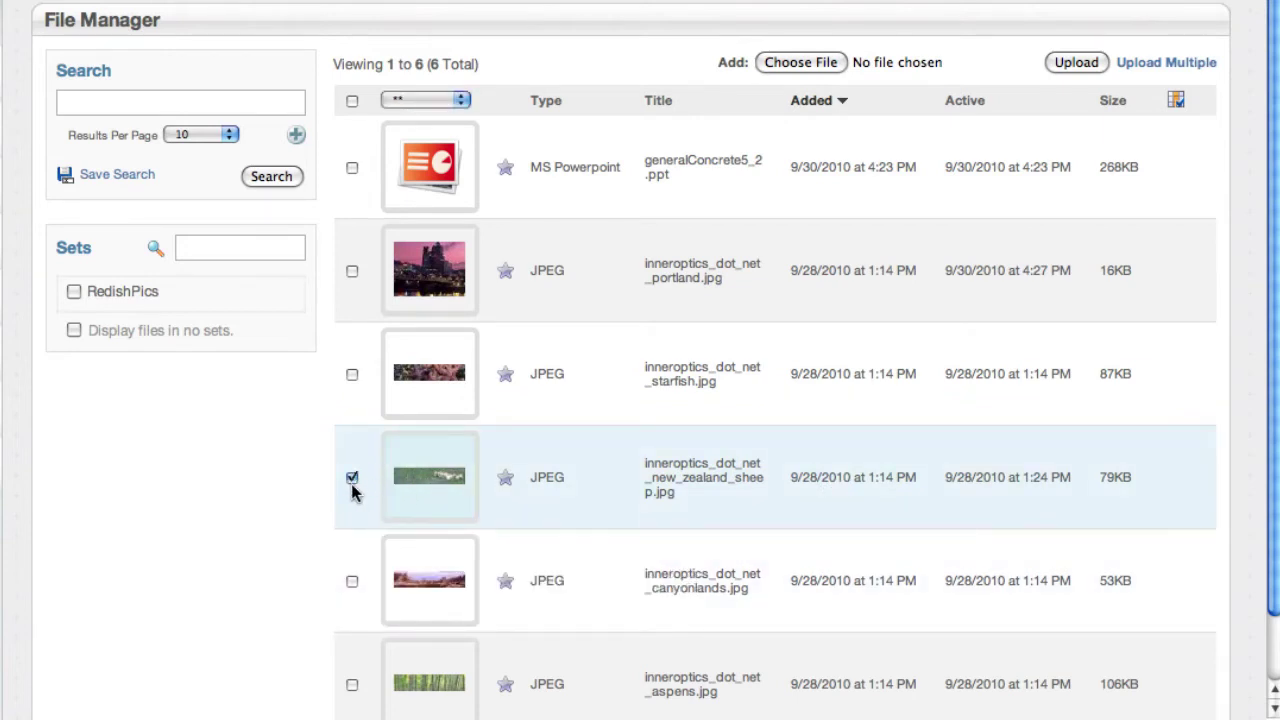
pyautogui.click(351, 686)
pyautogui.click(450, 99)
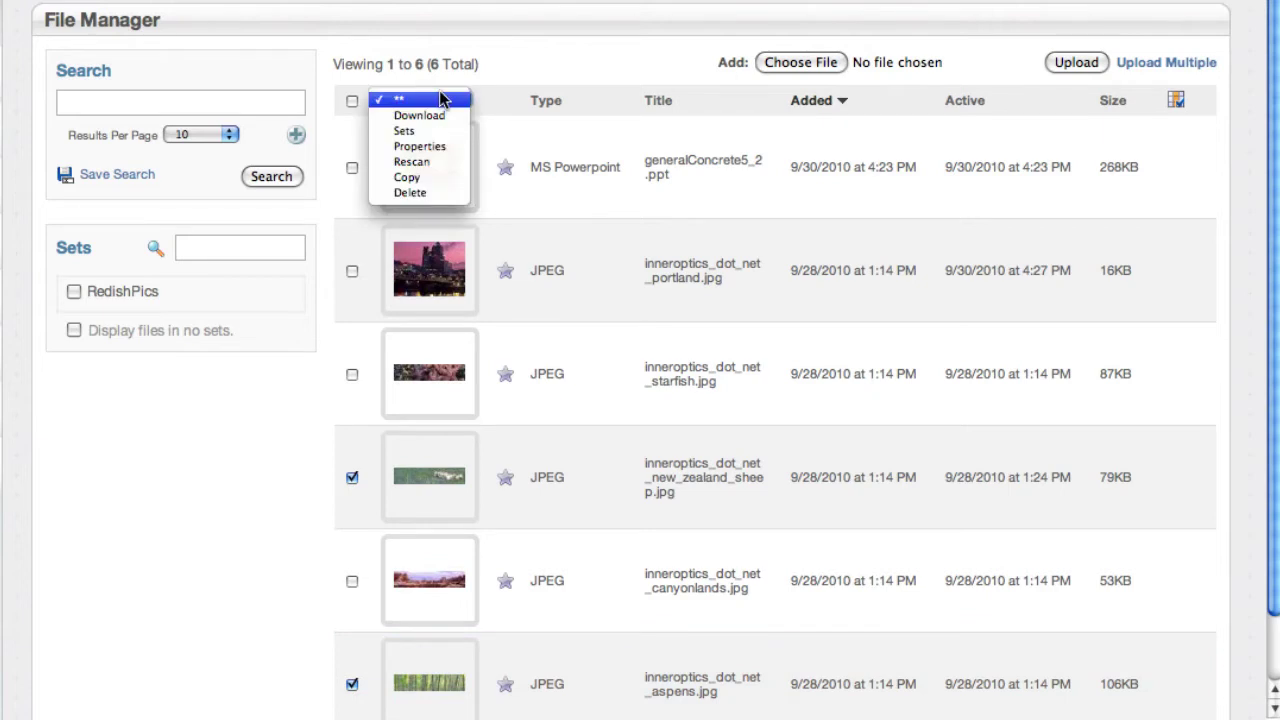
pyautogui.click(410, 131)
pyautogui.click(356, 284)
pyautogui.write('Greenish')
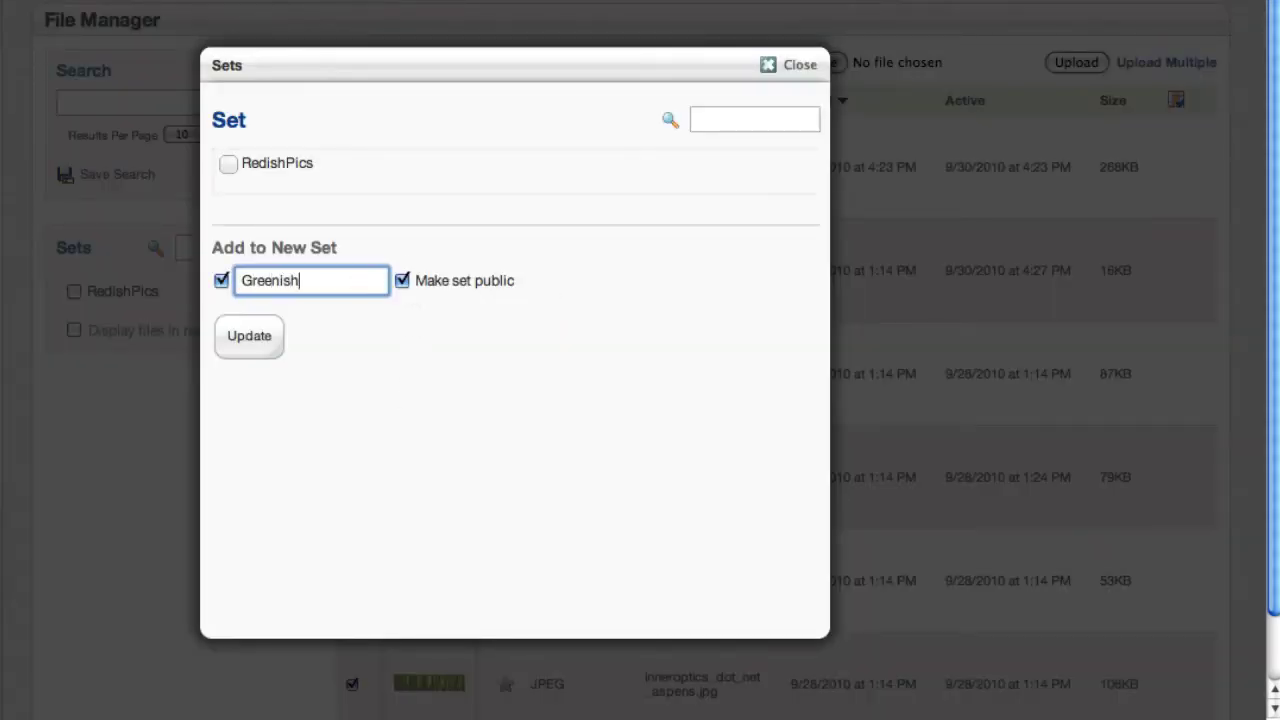
pyautogui.write('Pics')
pyautogui.click(247, 334)
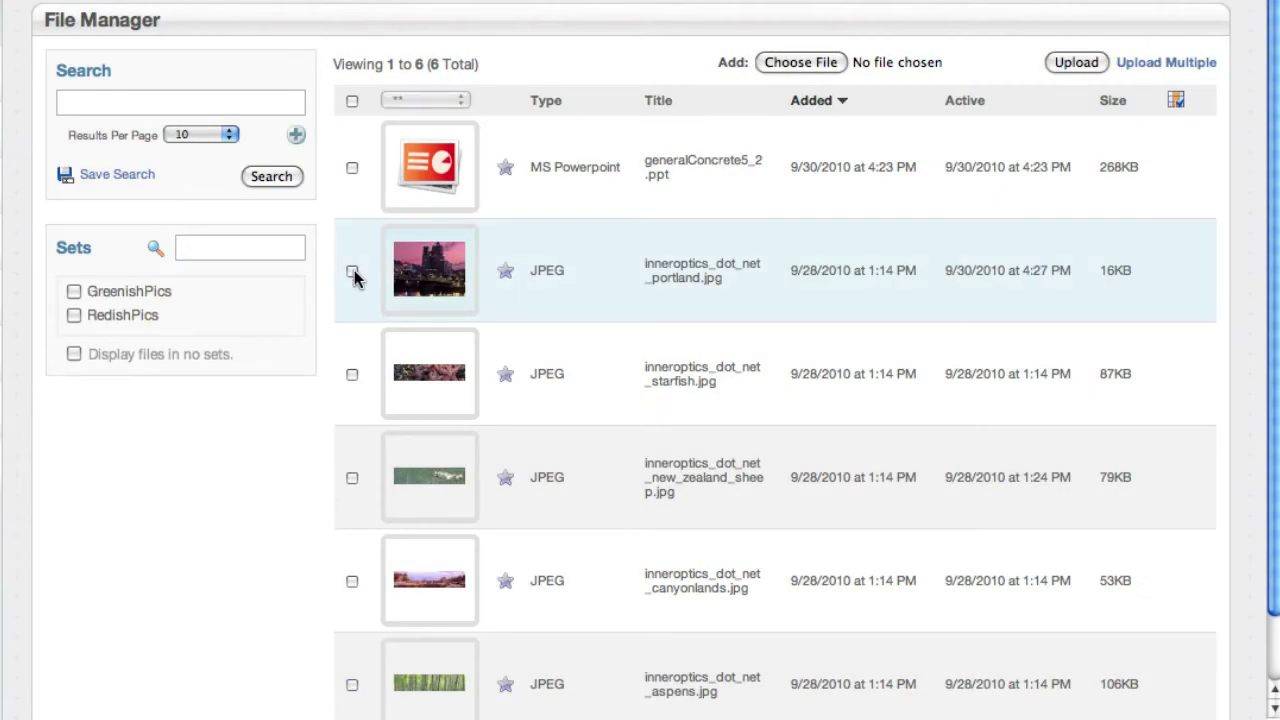
# Add the starfish, new_zealand_sheep, canyonlands and aspens images, without portland, to a new public file set named HeaderImages.
pyautogui.click(352, 272)
pyautogui.click(352, 374)
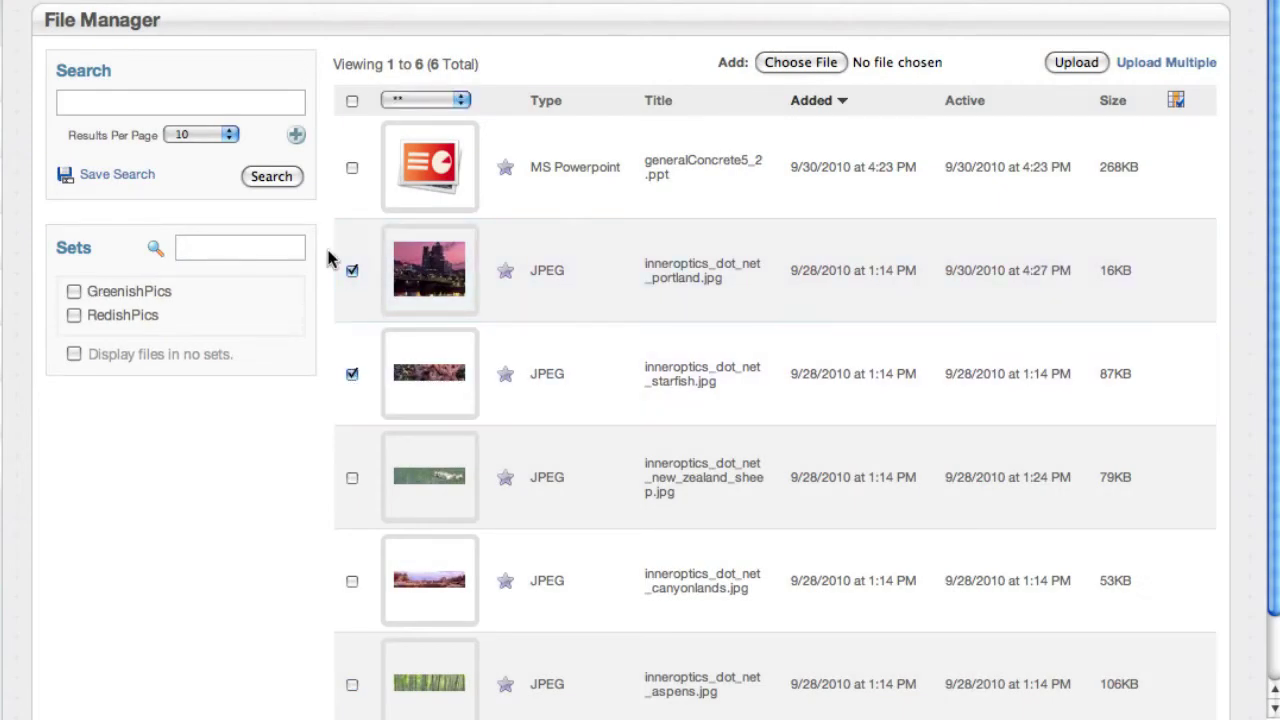
pyautogui.click(352, 270)
pyautogui.click(352, 480)
pyautogui.click(352, 581)
pyautogui.click(351, 684)
pyautogui.click(432, 100)
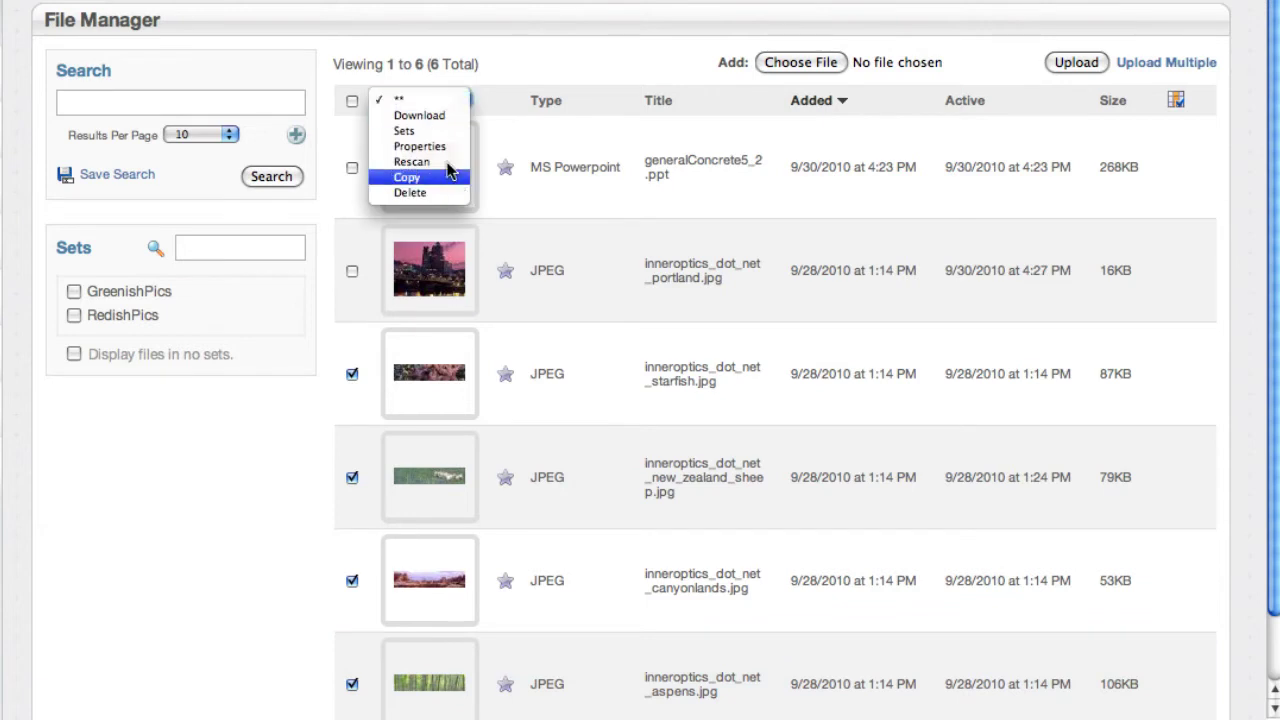
pyautogui.click(433, 131)
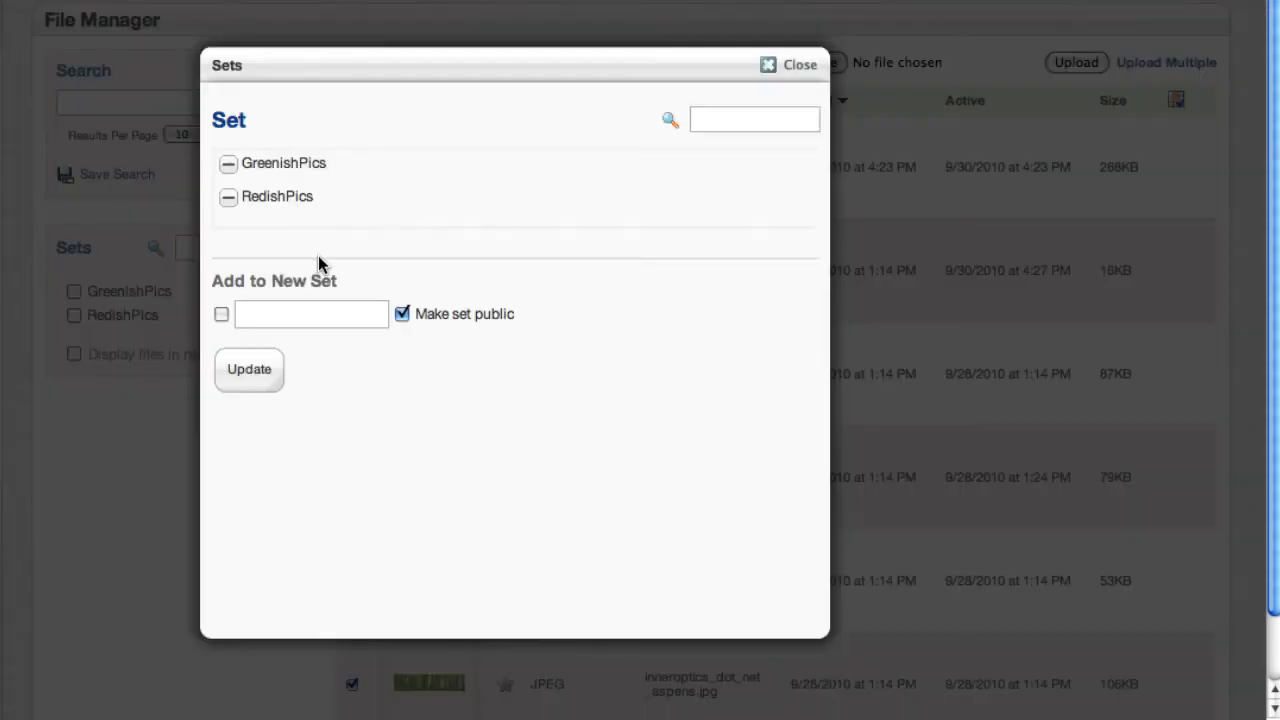
pyautogui.click(221, 314)
pyautogui.click(261, 312)
pyautogui.write('HeaderImages')
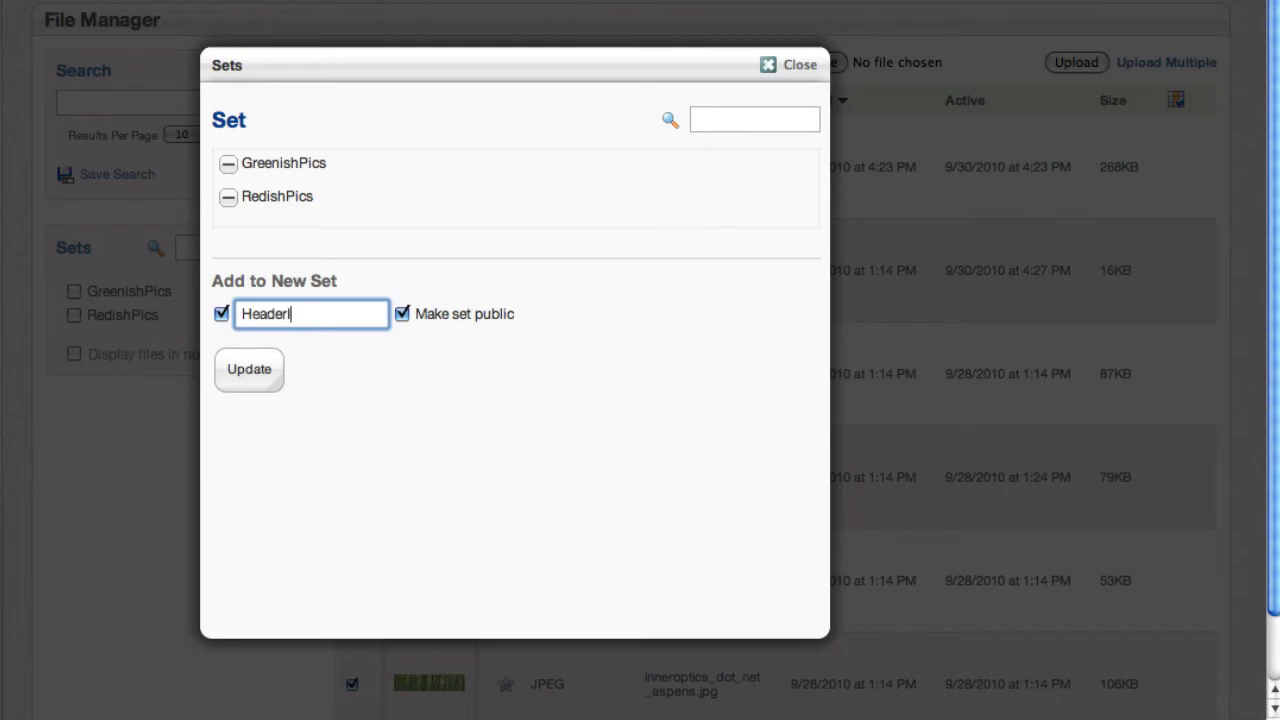
pyautogui.click(257, 370)
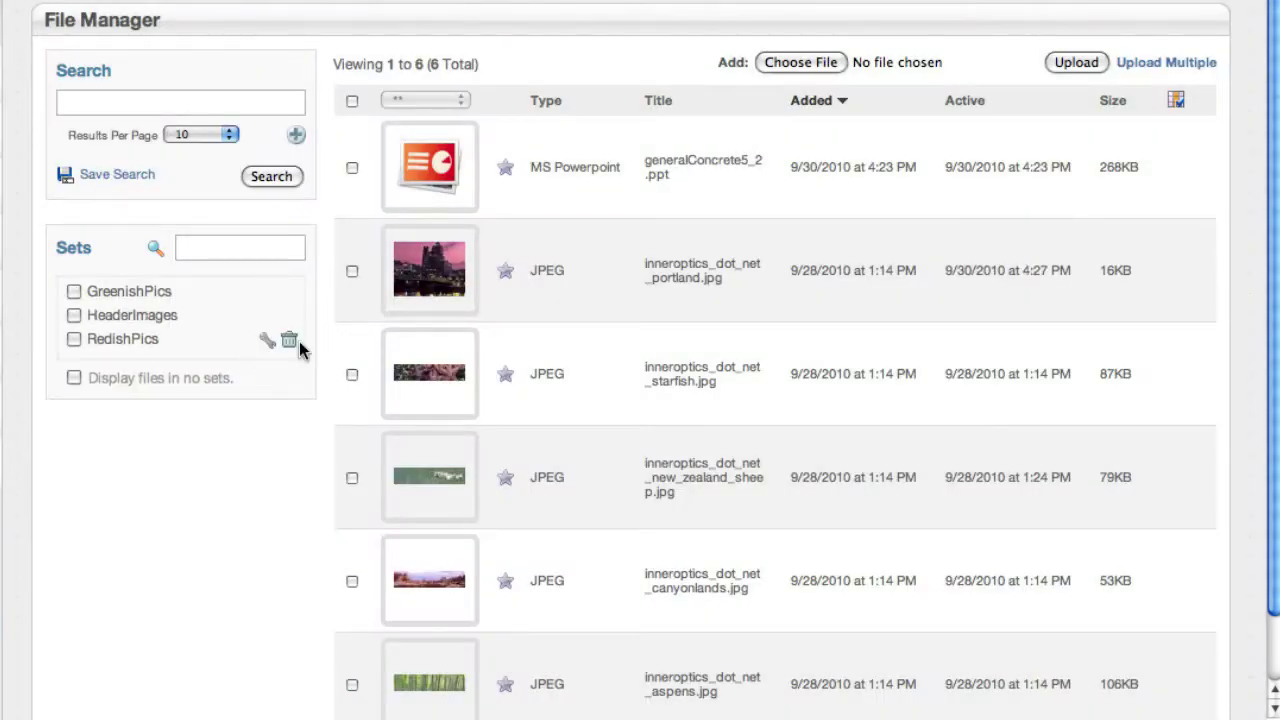
# View the files of the HeaderImages, RedishPics and GreenishPics sets one set at a time.
pyautogui.click(74, 315)
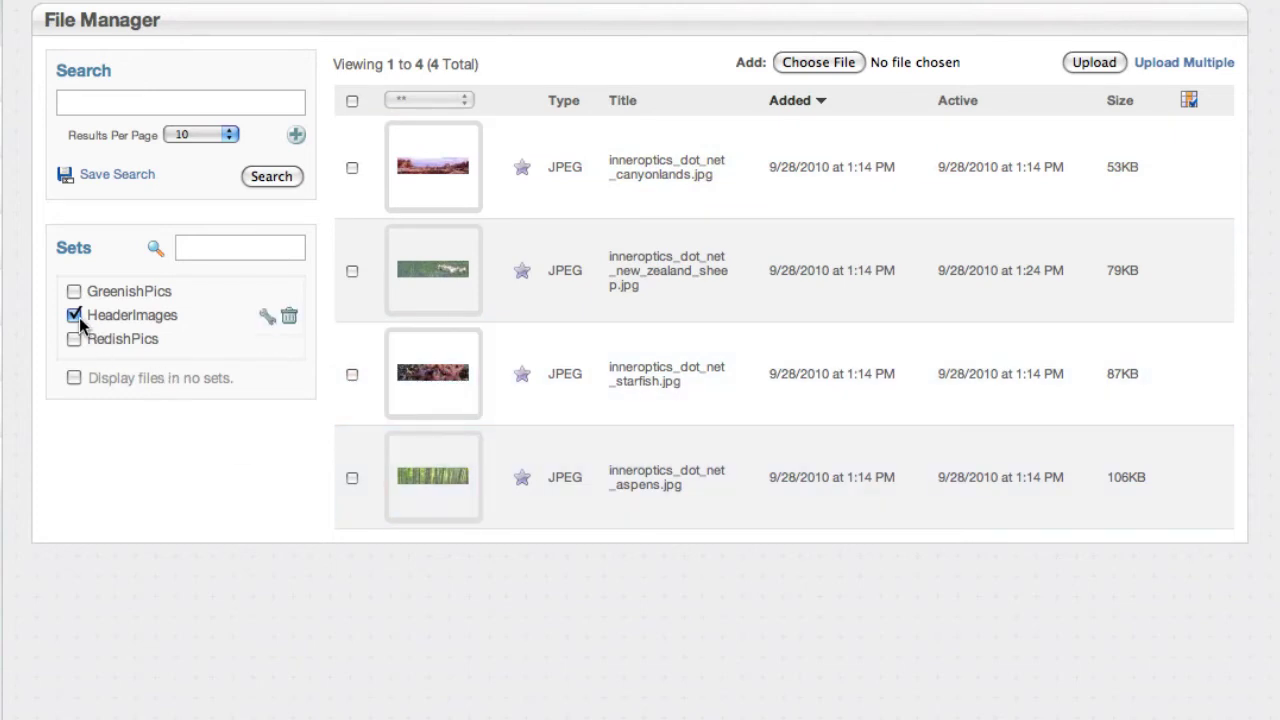
pyautogui.click(76, 315)
pyautogui.click(72, 340)
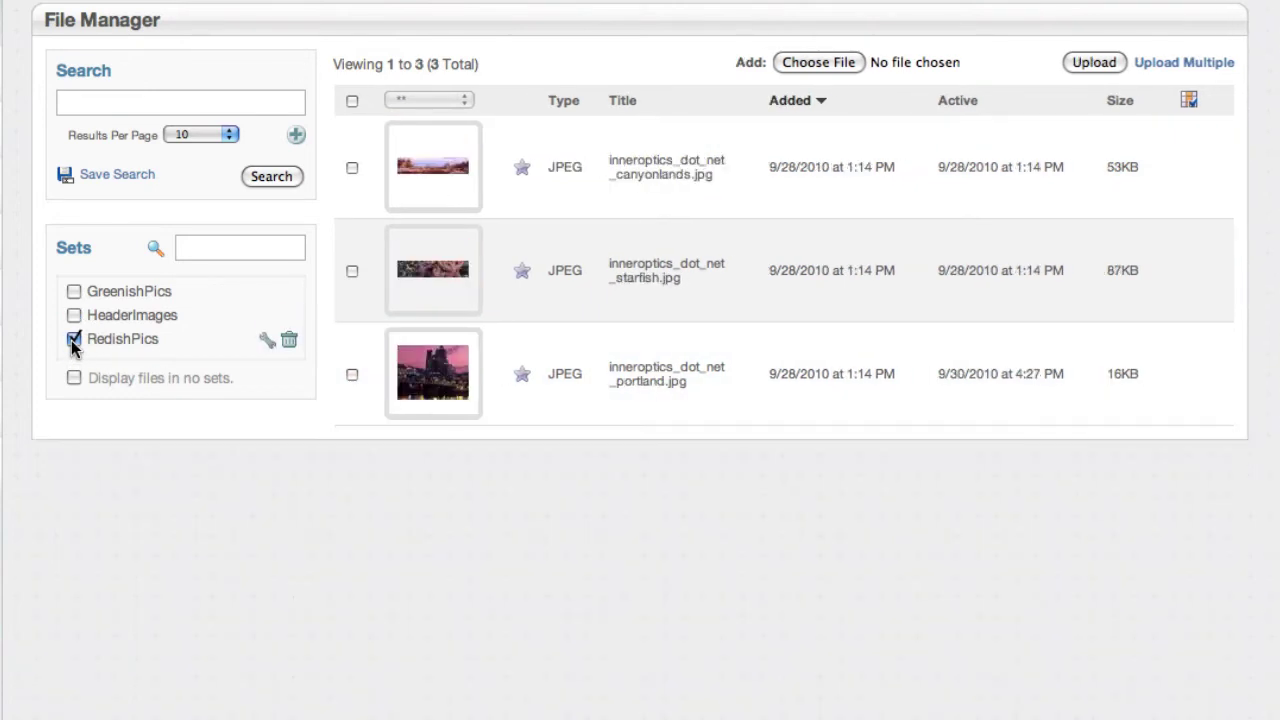
pyautogui.click(72, 340)
pyautogui.click(75, 290)
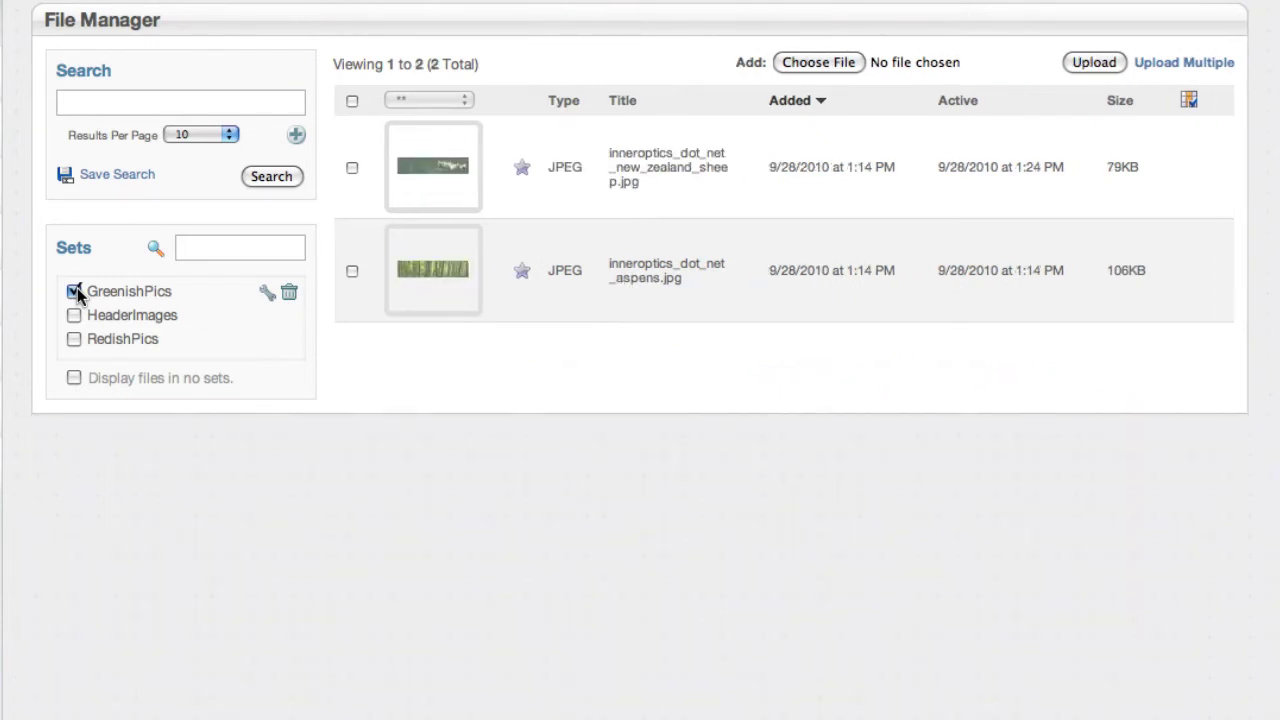
pyautogui.click(76, 290)
# Filter the files by HeaderImages combined with RedishPics, and by GreenishPics combined with RedishPics, and clear the set filters.
pyautogui.click(75, 315)
pyautogui.click(74, 339)
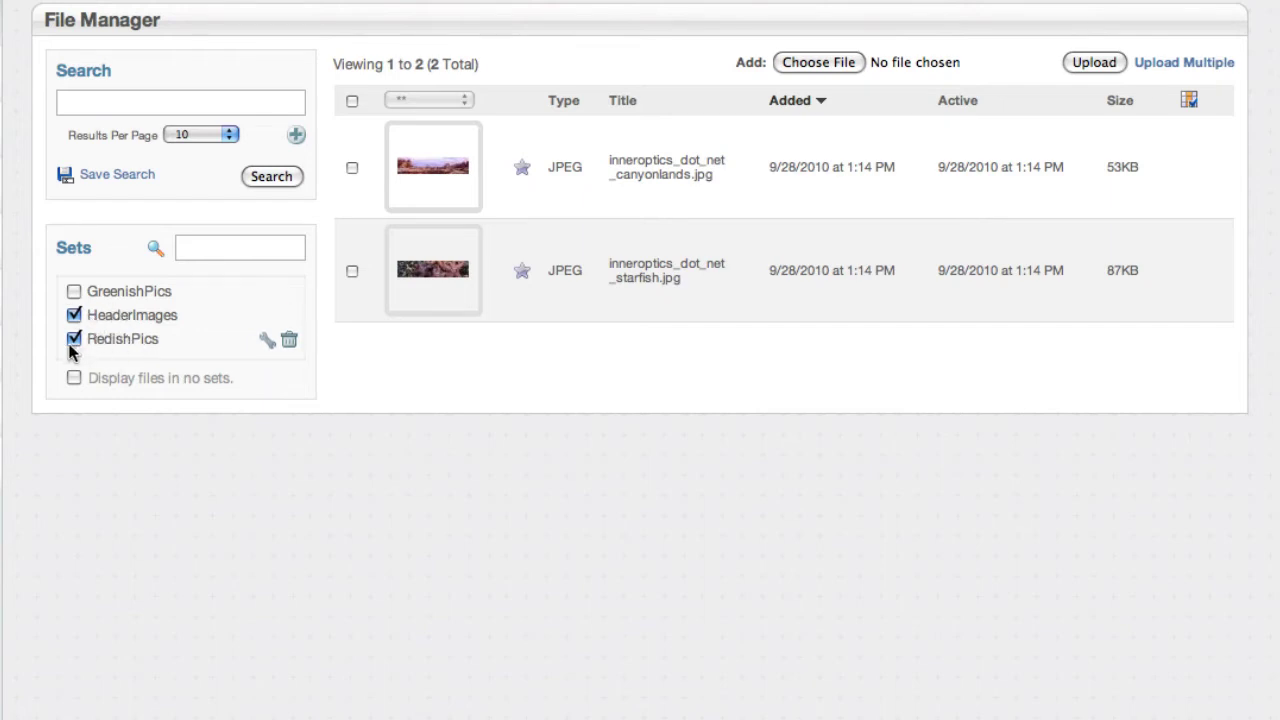
pyautogui.click(75, 315)
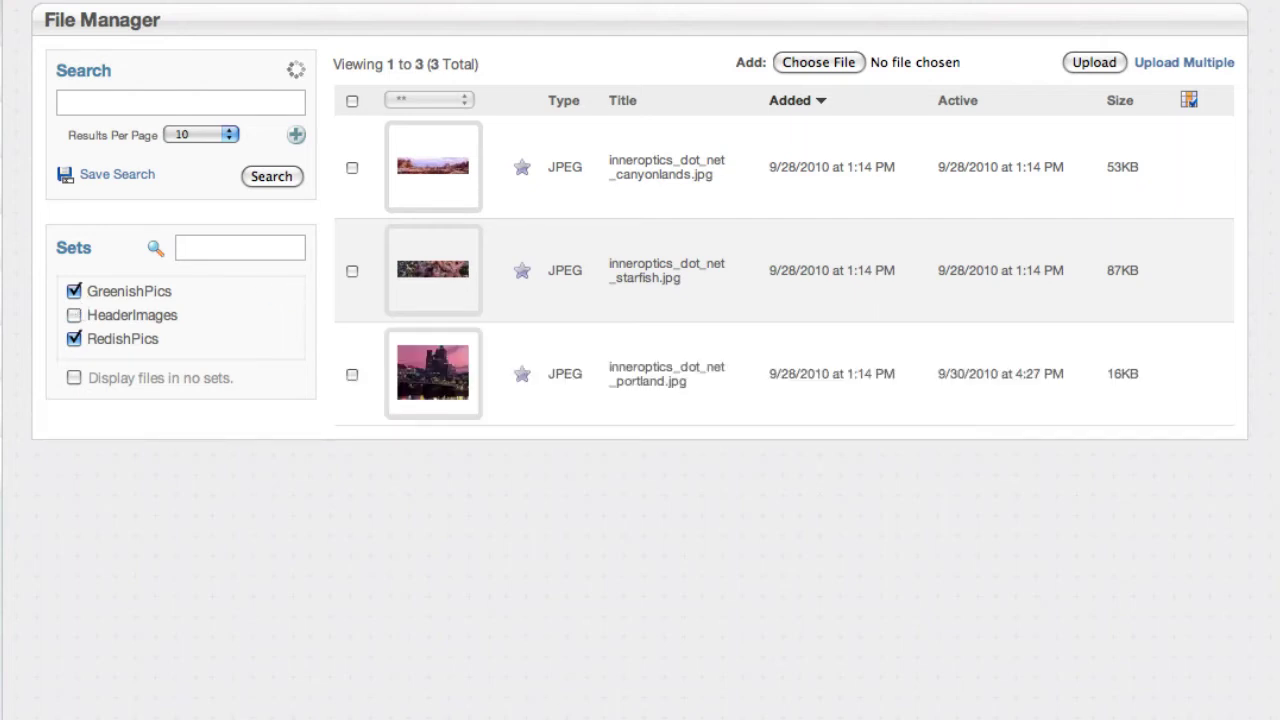
pyautogui.click(74, 291)
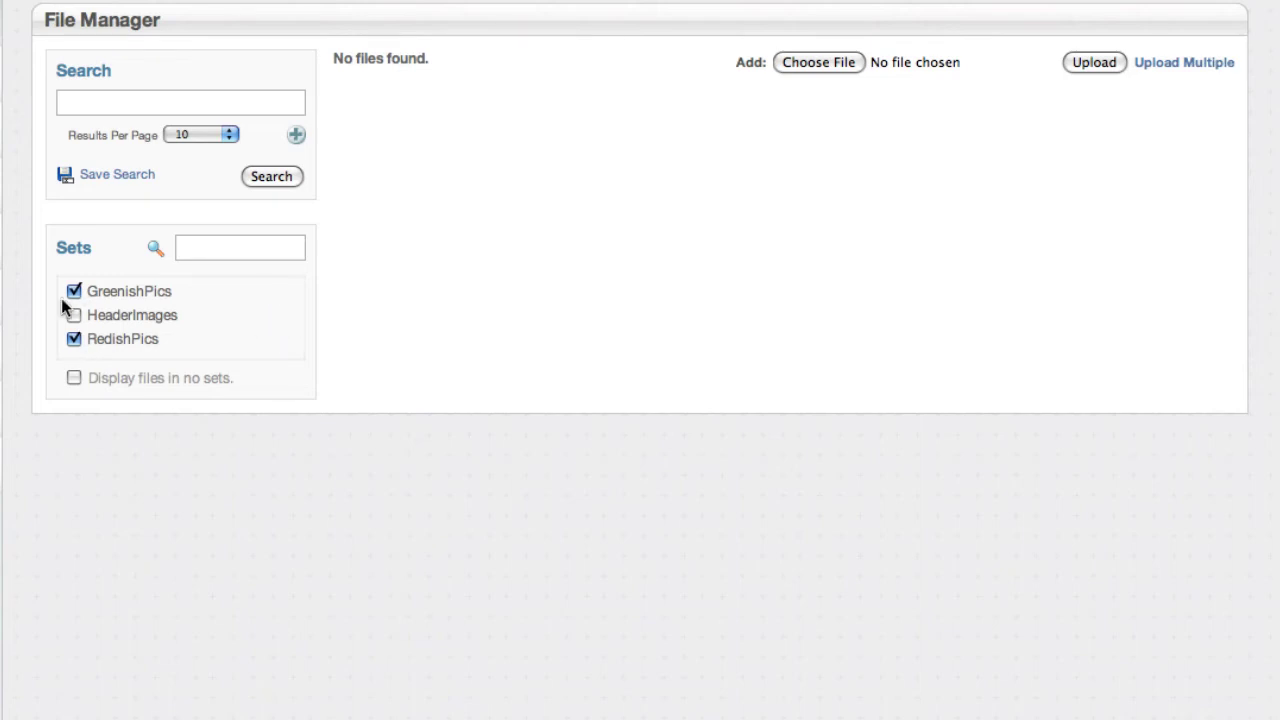
pyautogui.click(74, 292)
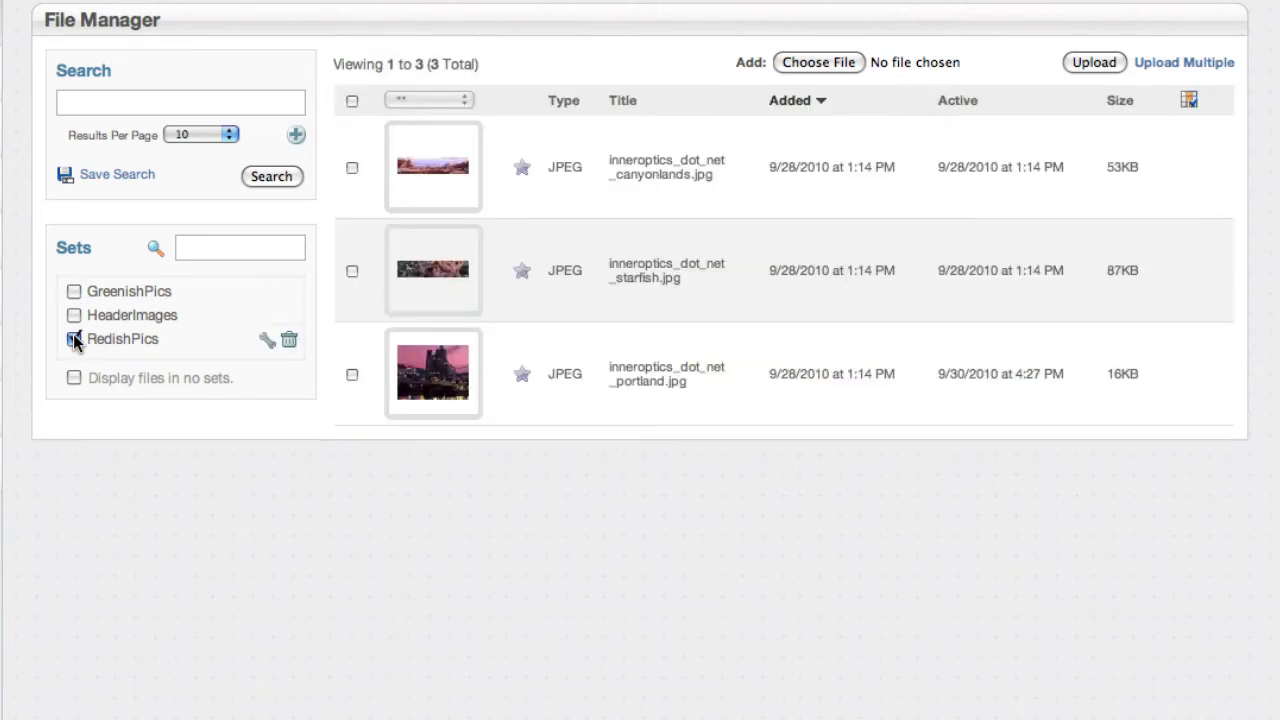
pyautogui.click(74, 340)
# Filter the file sets by "pic" and search the files for "inner".
pyautogui.click(233, 250)
pyautogui.write('pic')
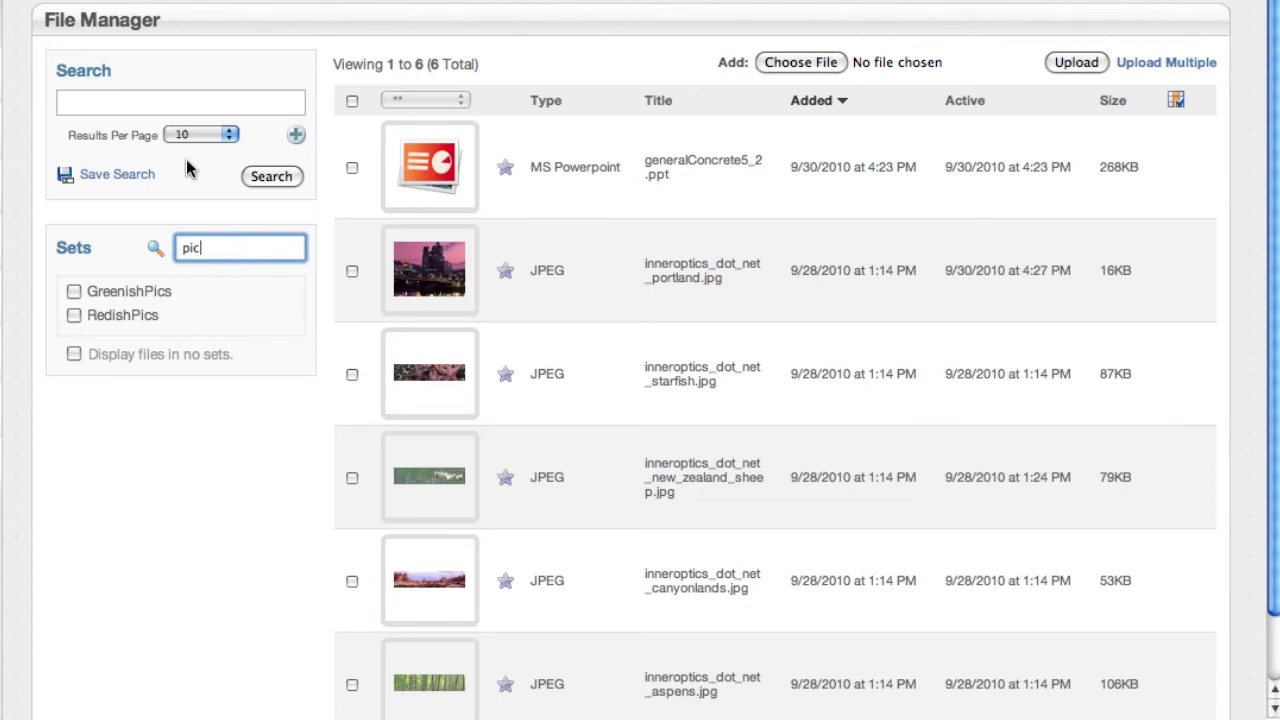
pyautogui.click(151, 106)
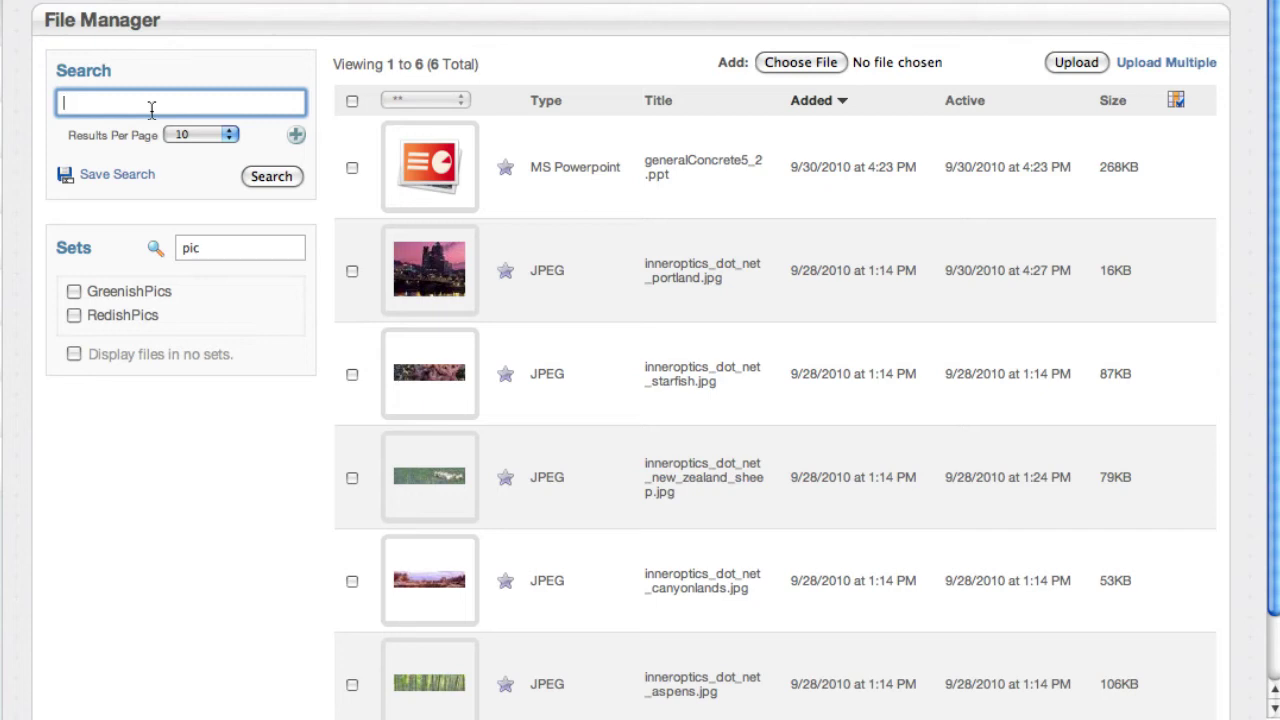
pyautogui.write('inner')
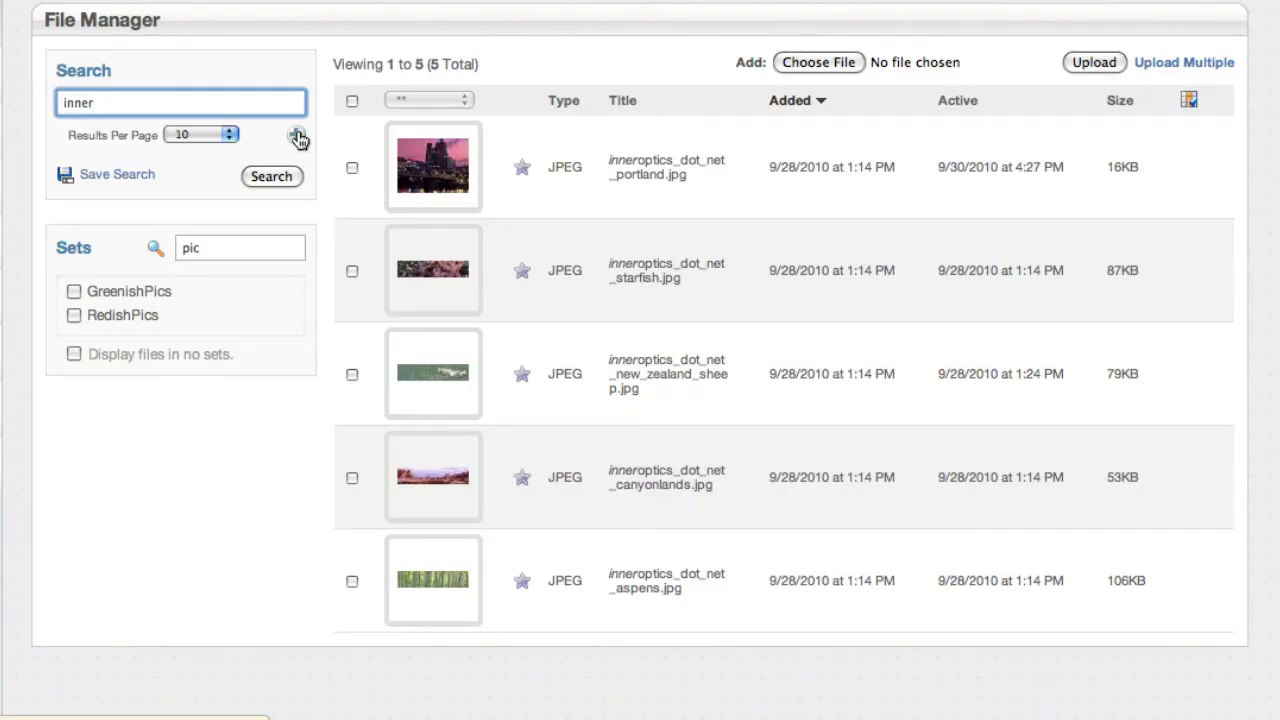
# Narrow the file search with a Size criterion from 20 to 90 KB.
pyautogui.click(297, 136)
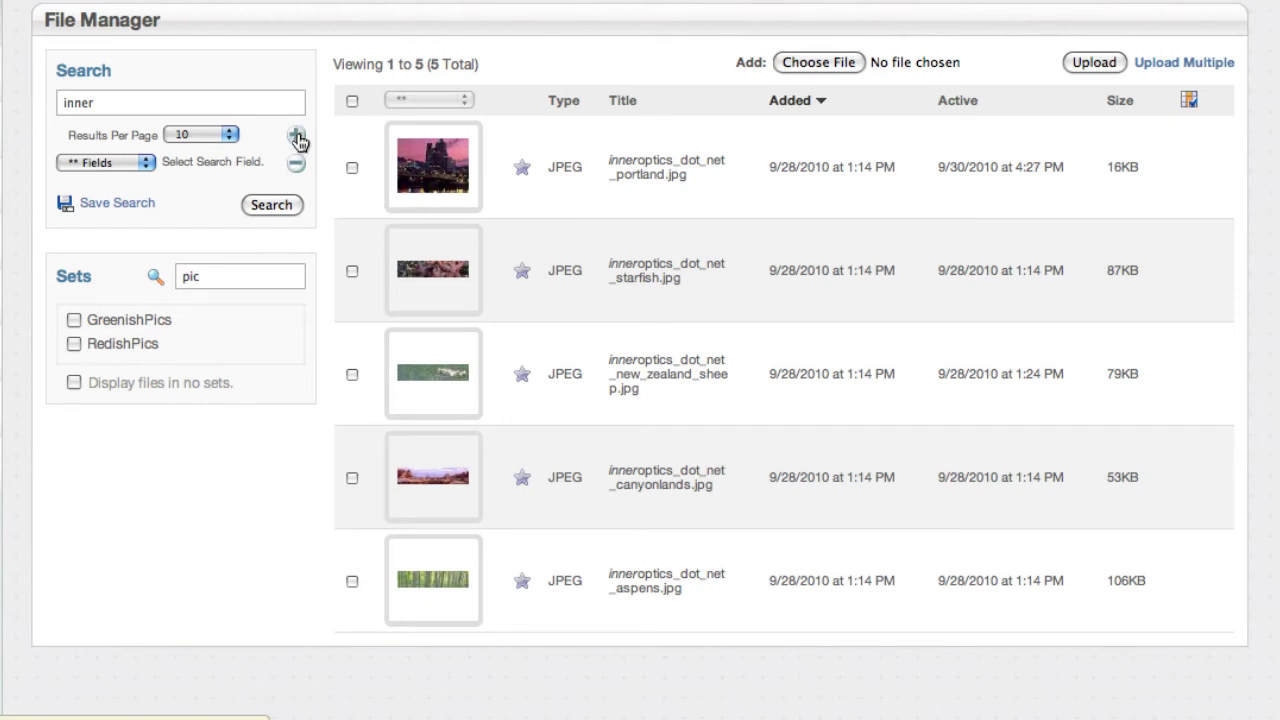
pyautogui.click(133, 164)
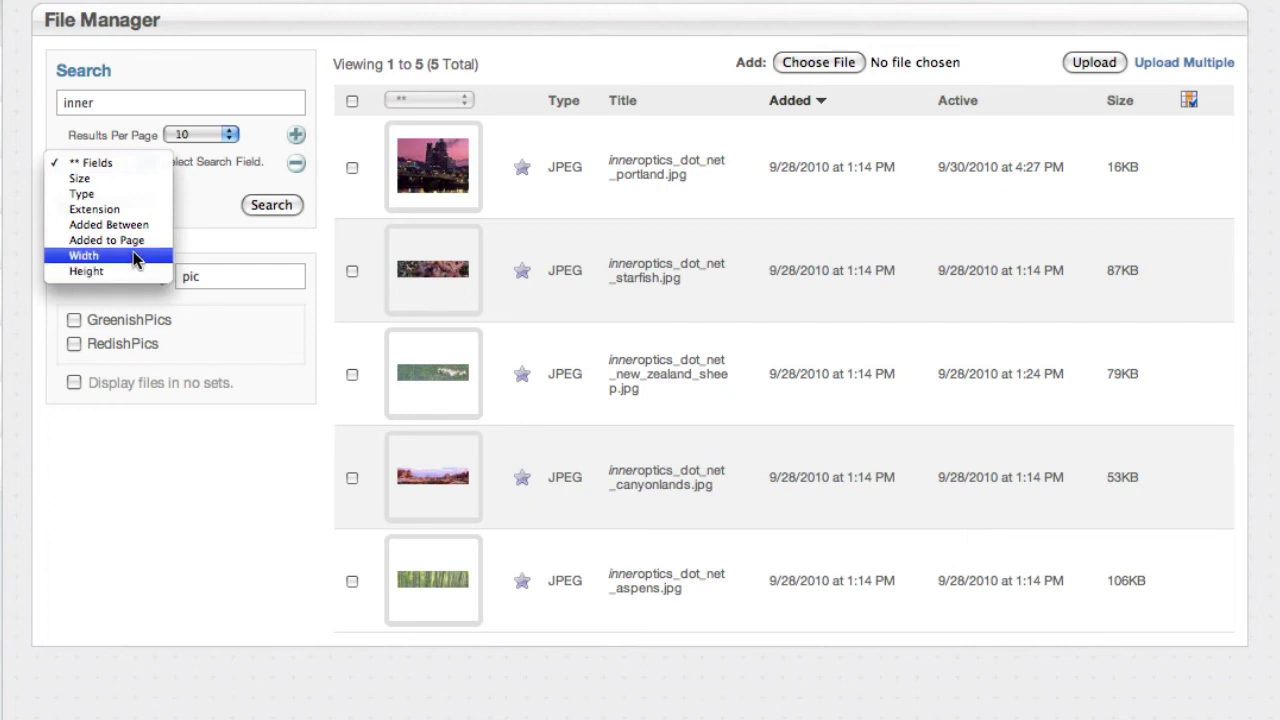
pyautogui.click(127, 178)
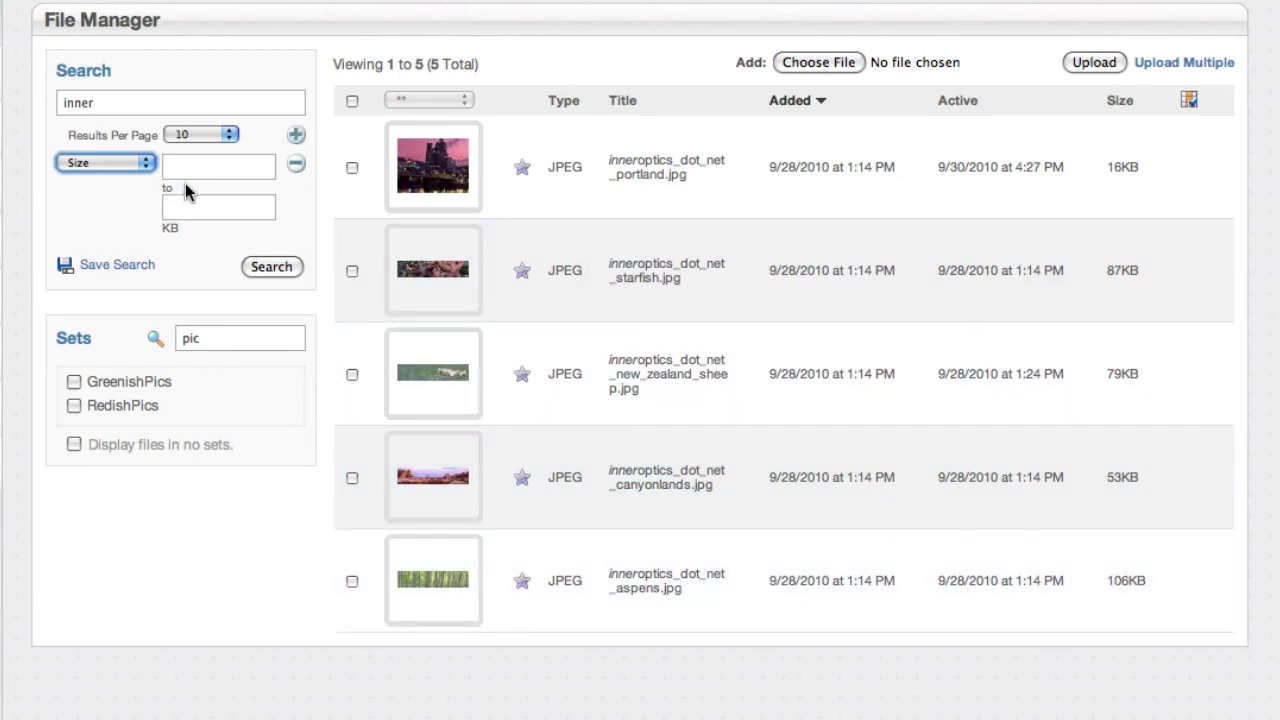
pyautogui.click(193, 176)
pyautogui.write('20')
pyautogui.press('Tab')
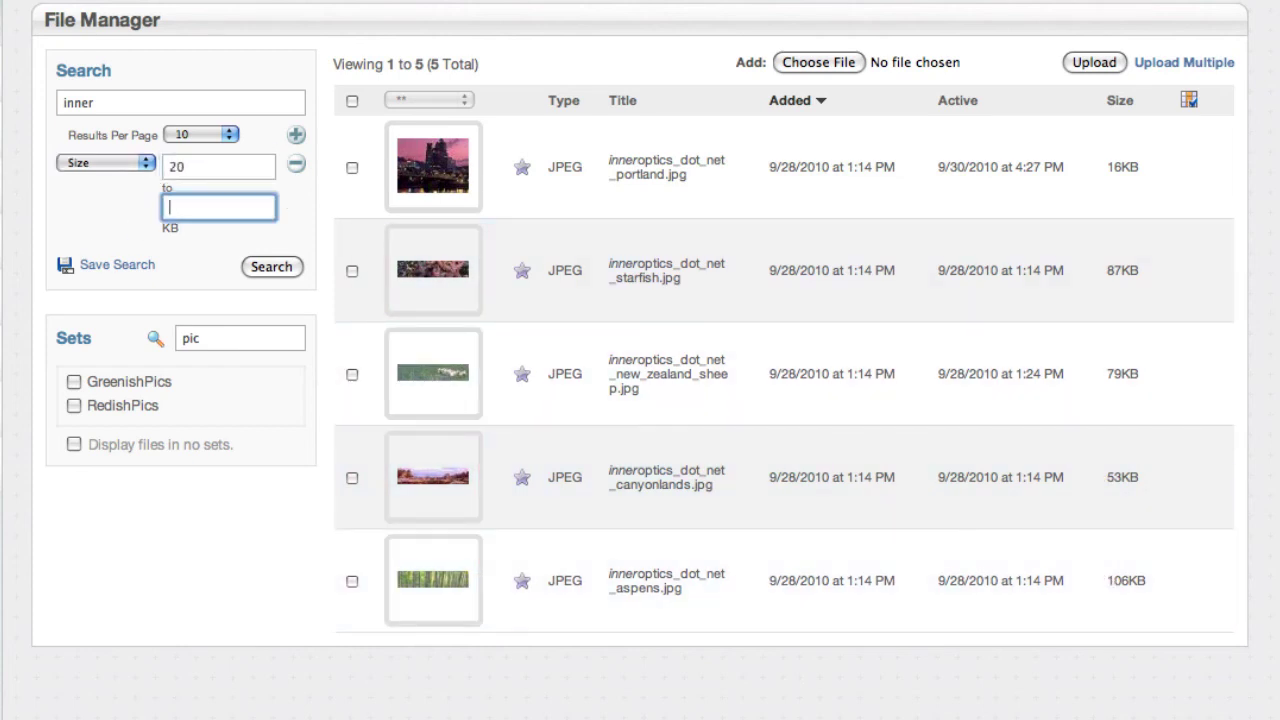
pyautogui.write('90')
pyautogui.click(275, 265)
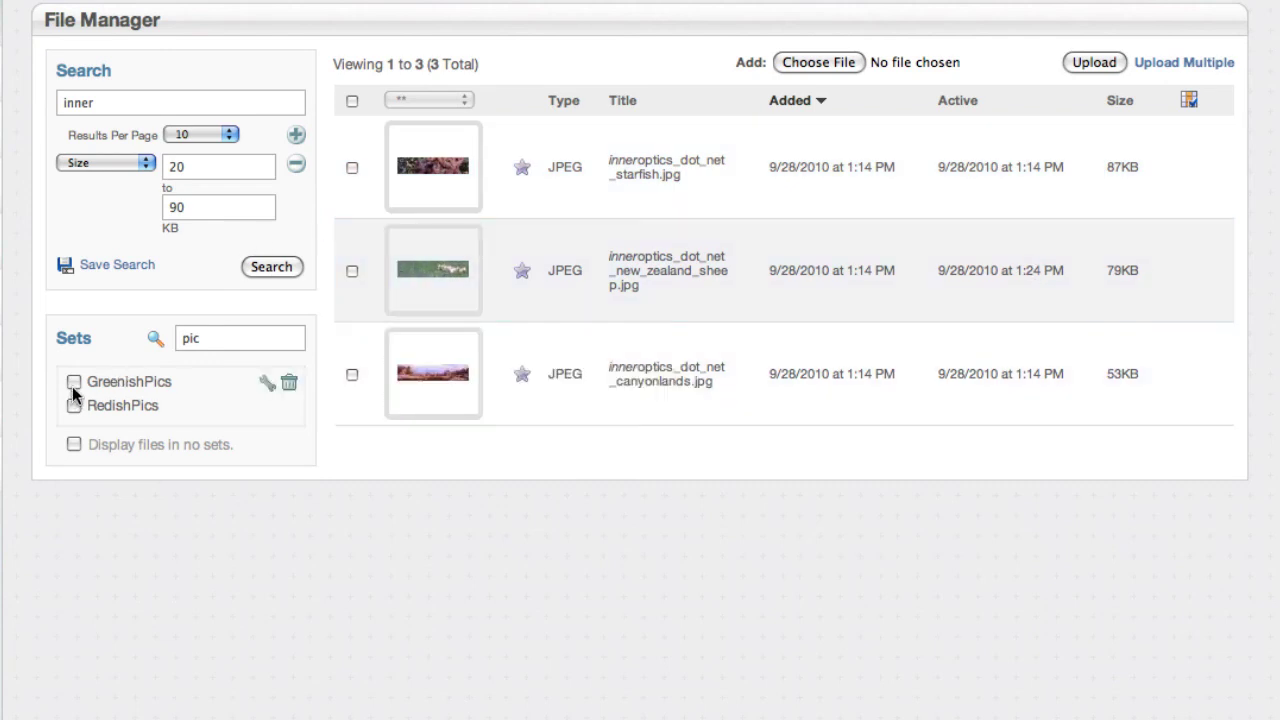
# Restrict the search to files in the GreenishPics set and add another search criterion, viewing its available fields without choosing one.
pyautogui.click(74, 381)
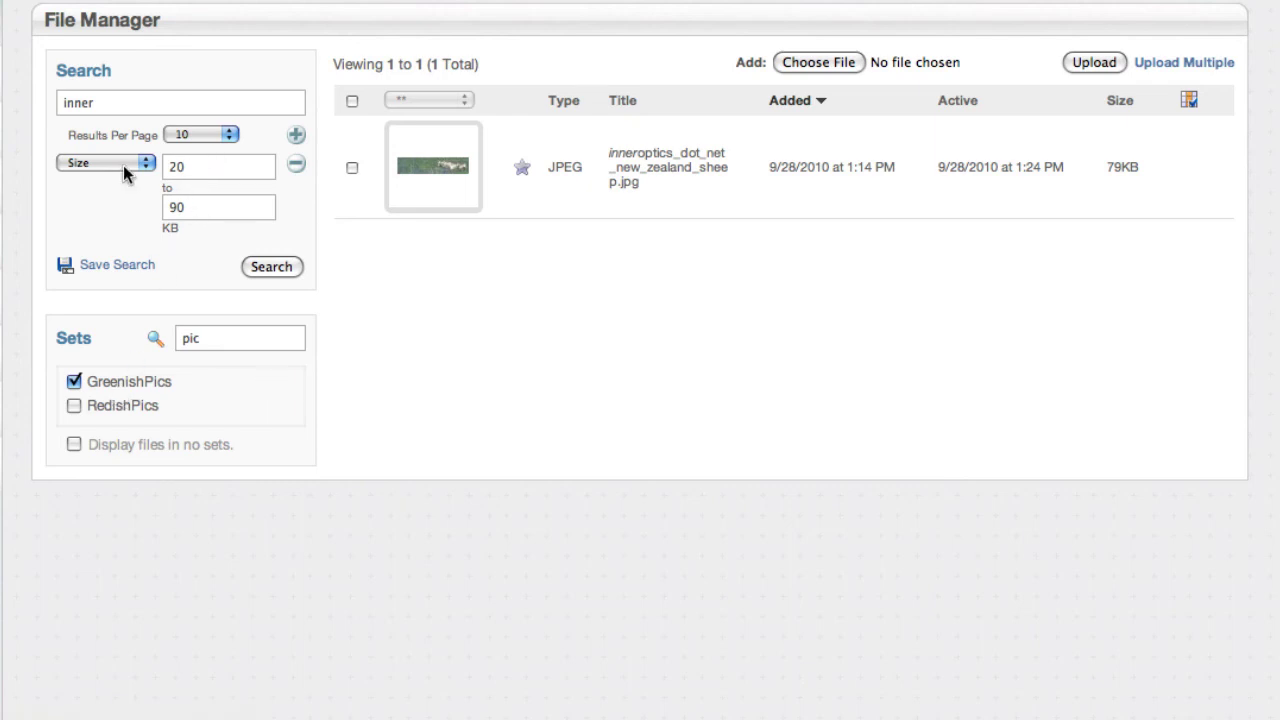
pyautogui.click(298, 136)
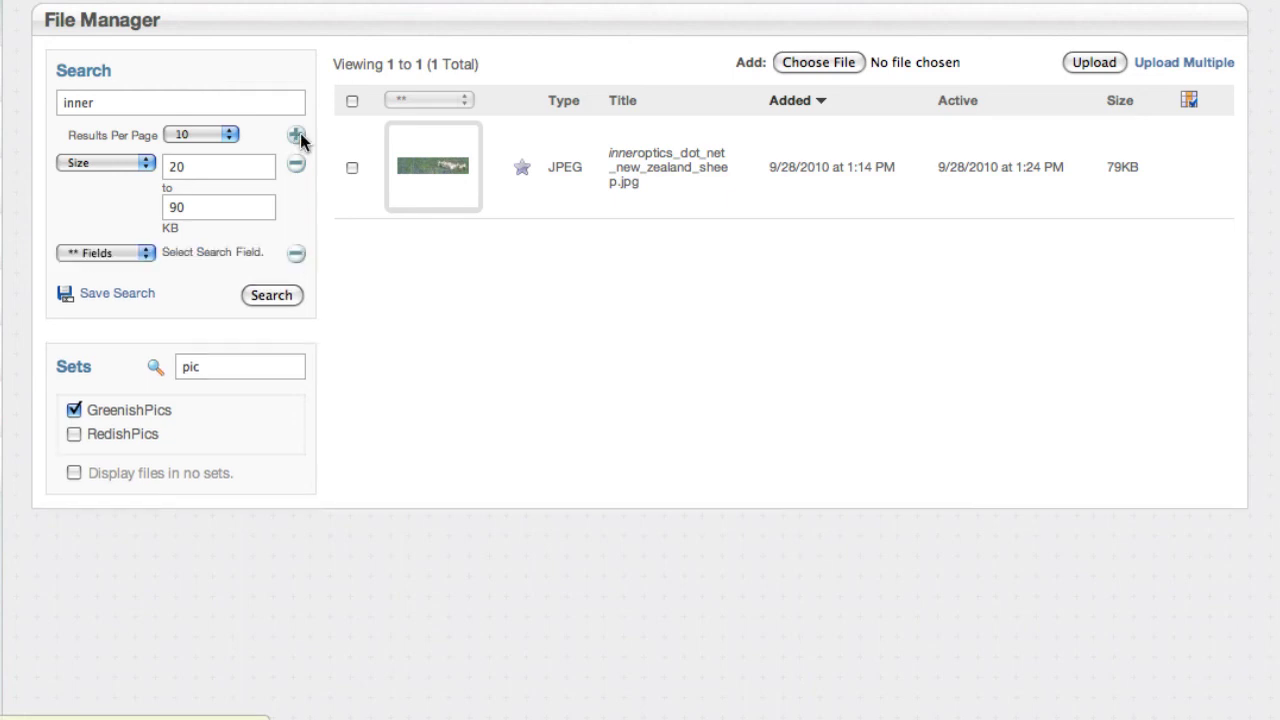
pyautogui.click(110, 253)
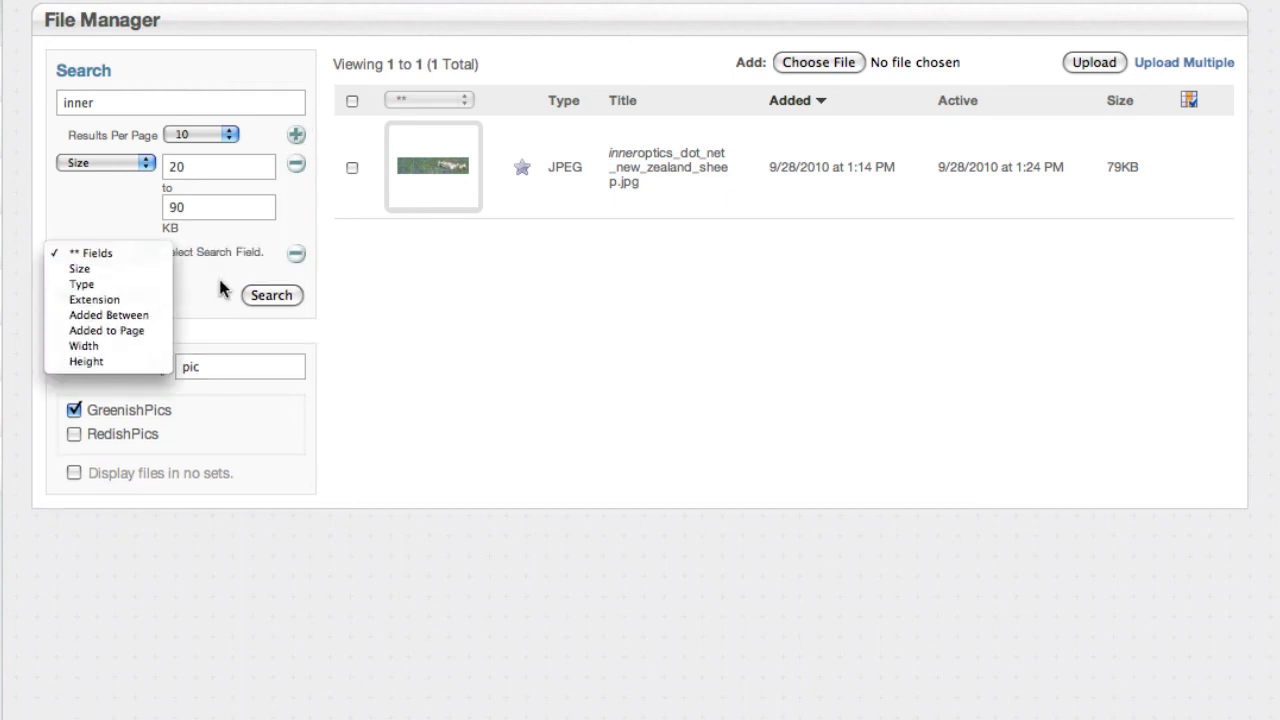
pyautogui.click(203, 285)
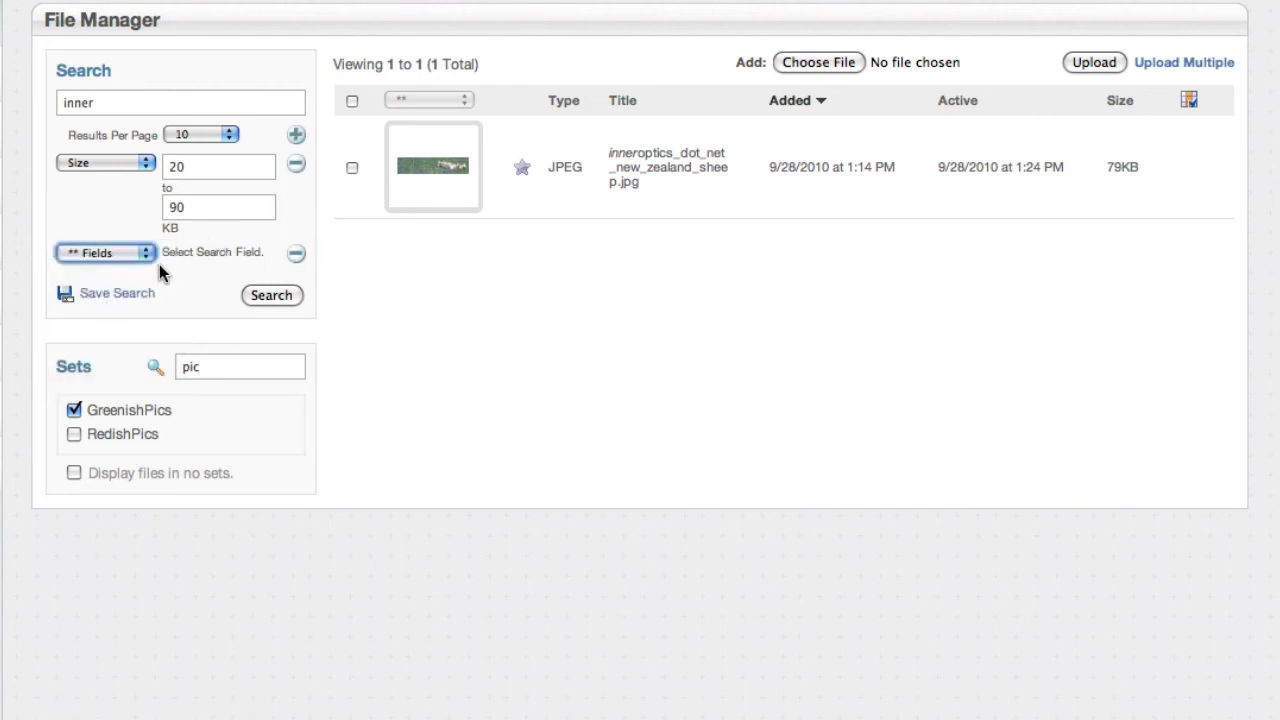
# Save the current search as a saved search file set named SmallGreenPics.
pyautogui.click(117, 299)
pyautogui.click(440, 338)
pyautogui.write('SmallG')
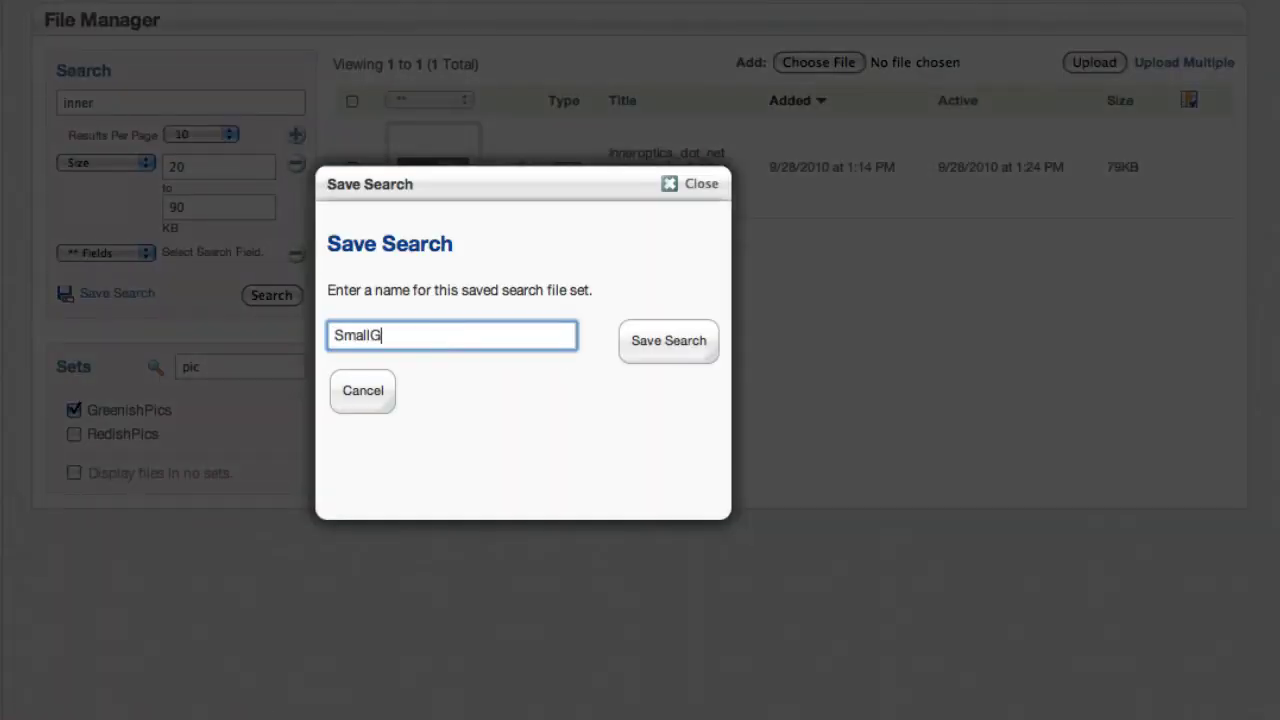
pyautogui.write('reenPics')
pyautogui.click(668, 341)
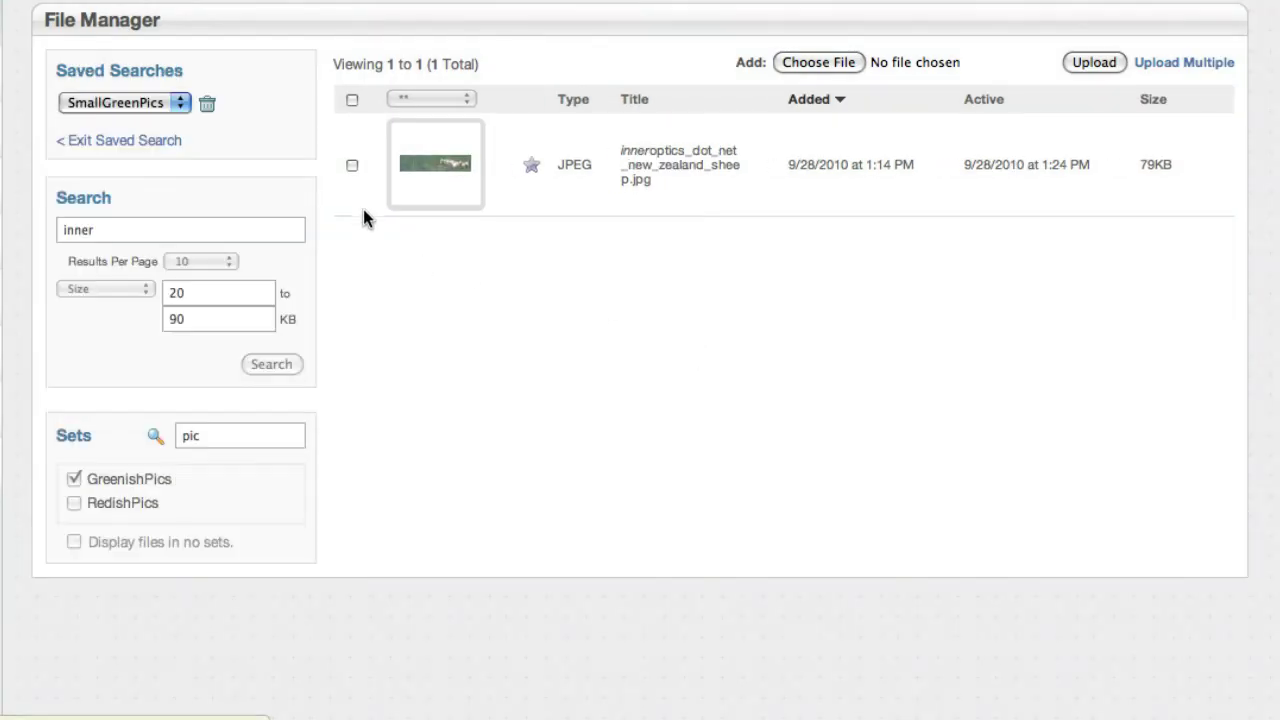
# Exit the saved search and load SmallGreenPics again from the saved searches.
pyautogui.click(172, 140)
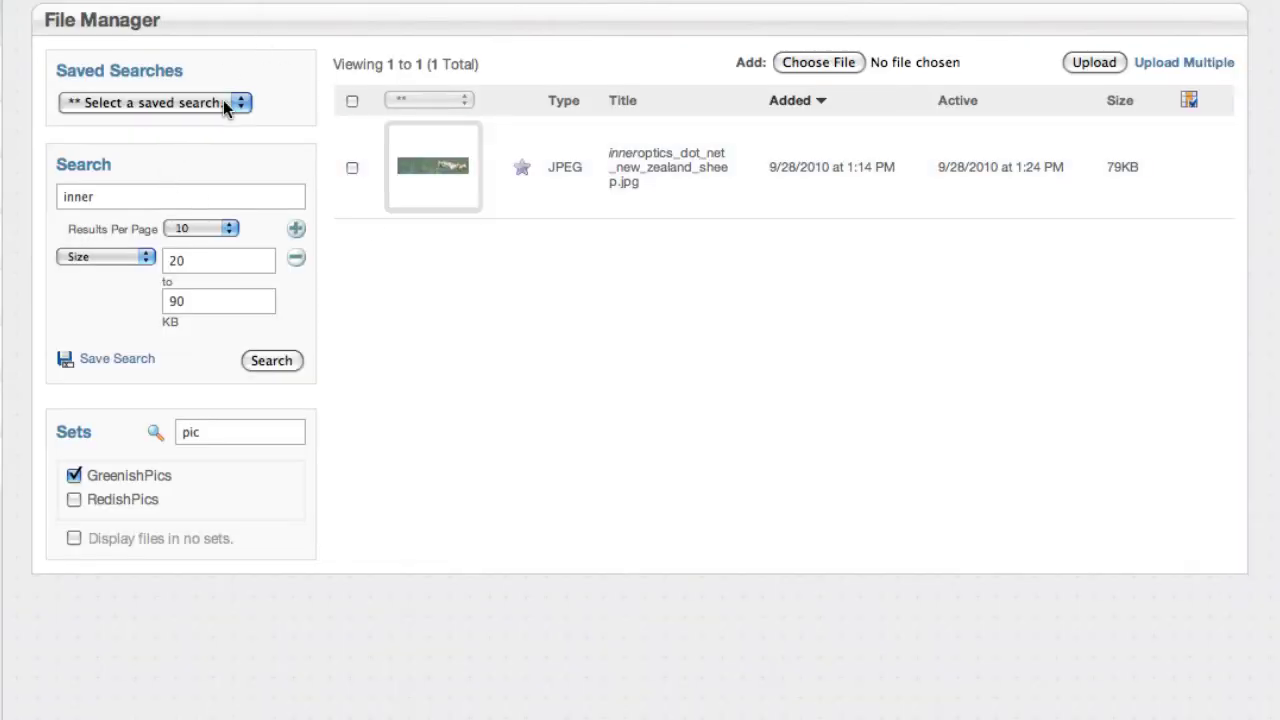
pyautogui.click(223, 102)
pyautogui.click(218, 121)
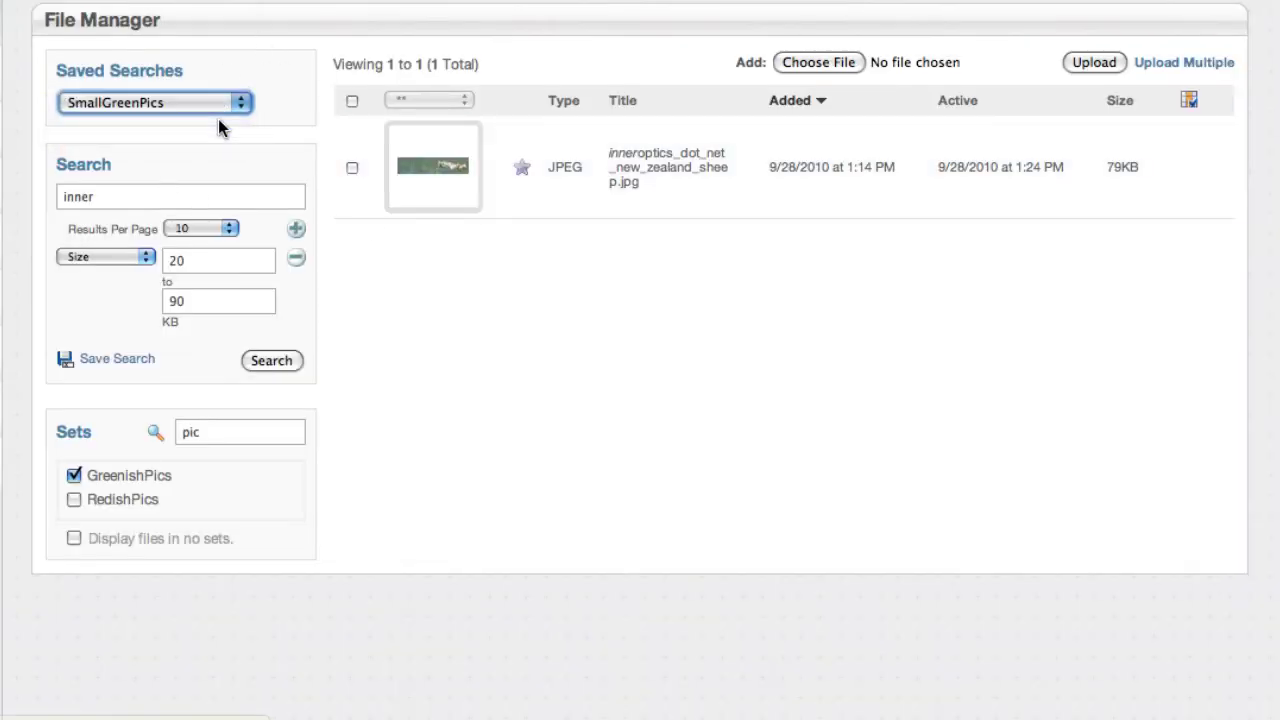